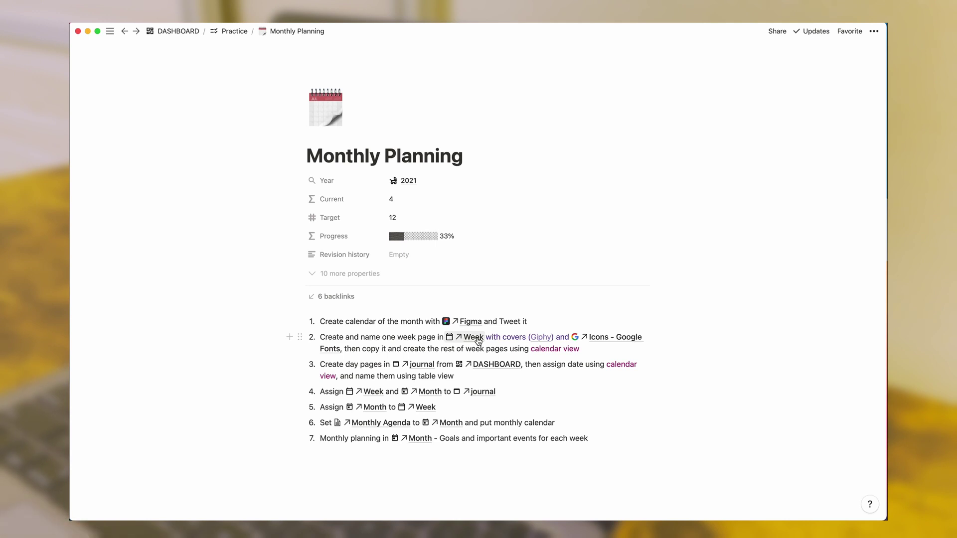
Open the Week database and create a new page named "May. 3 to 9"
{"action": "left_click", "coordinate": [474, 337]}
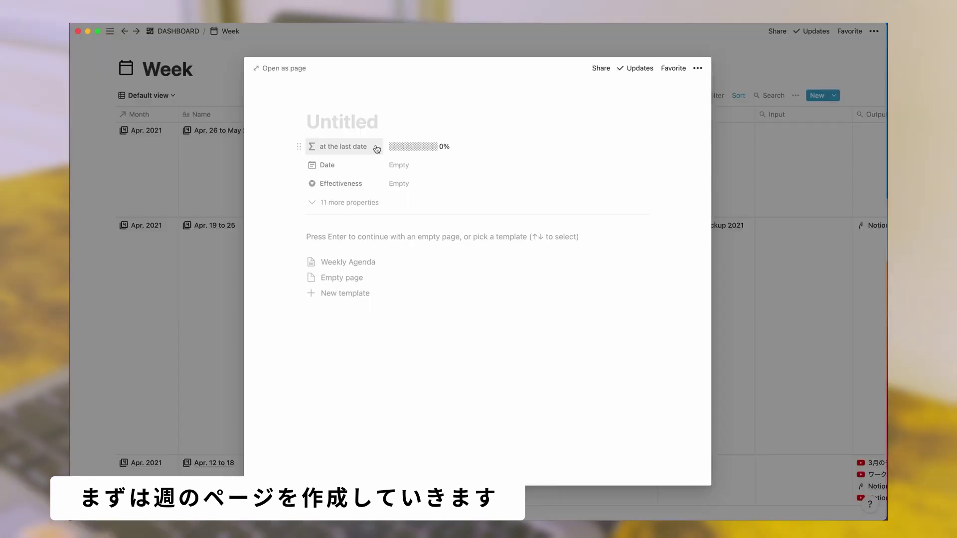
{"action": "type", "text": "May."}
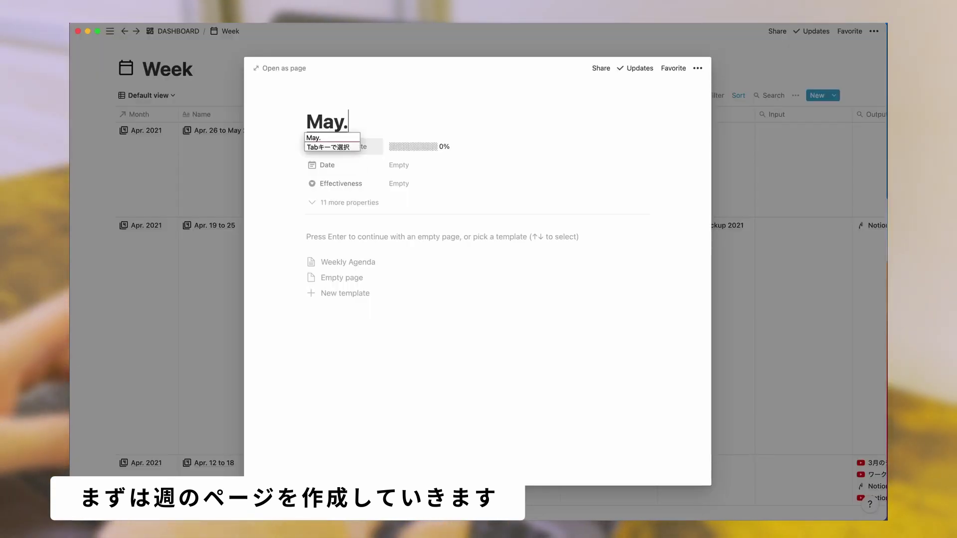
{"action": "type", "text": " 3 to"}
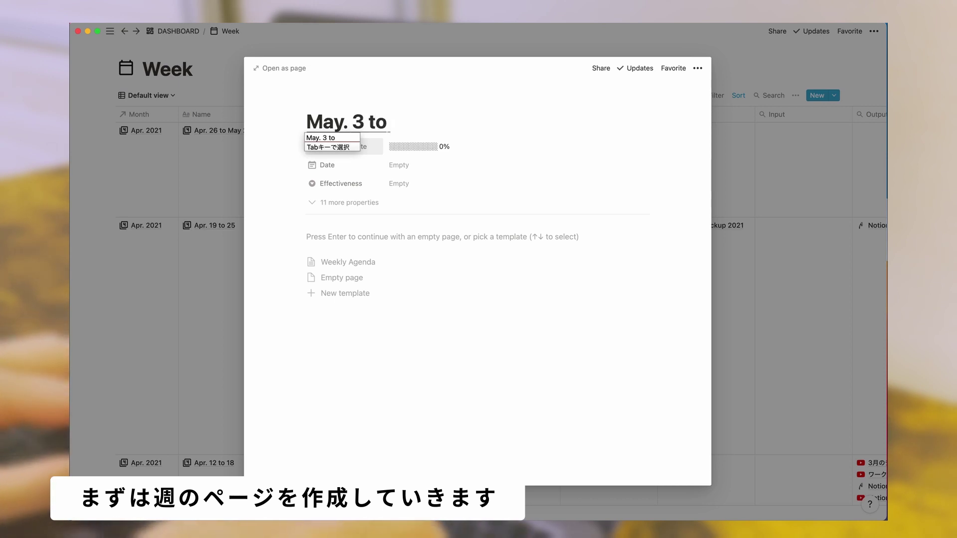
{"action": "type", "text": " 9"}
Set the week page's date range to 2021/05/03 → 2021/05/09 and add a page icon
{"action": "left_click", "coordinate": [390, 166]}
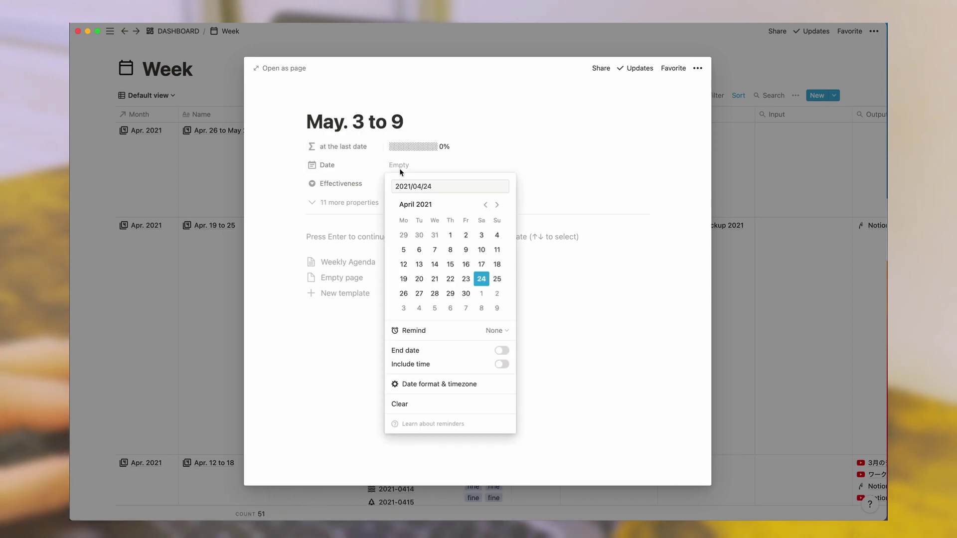
{"action": "left_click_drag", "start_coordinate": [407, 308], "coordinate": [495, 278]}
{"action": "left_click", "coordinate": [600, 150]}
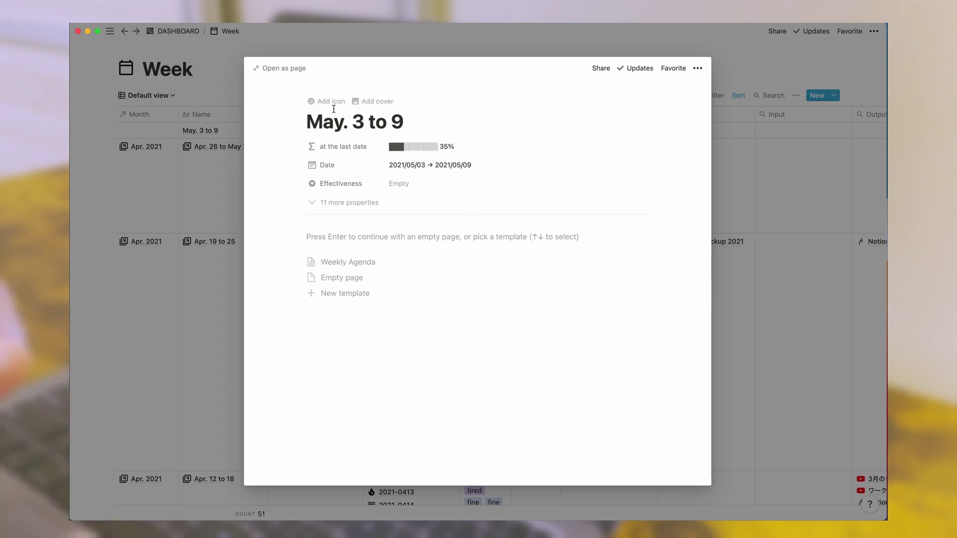
{"action": "left_click", "coordinate": [333, 102]}
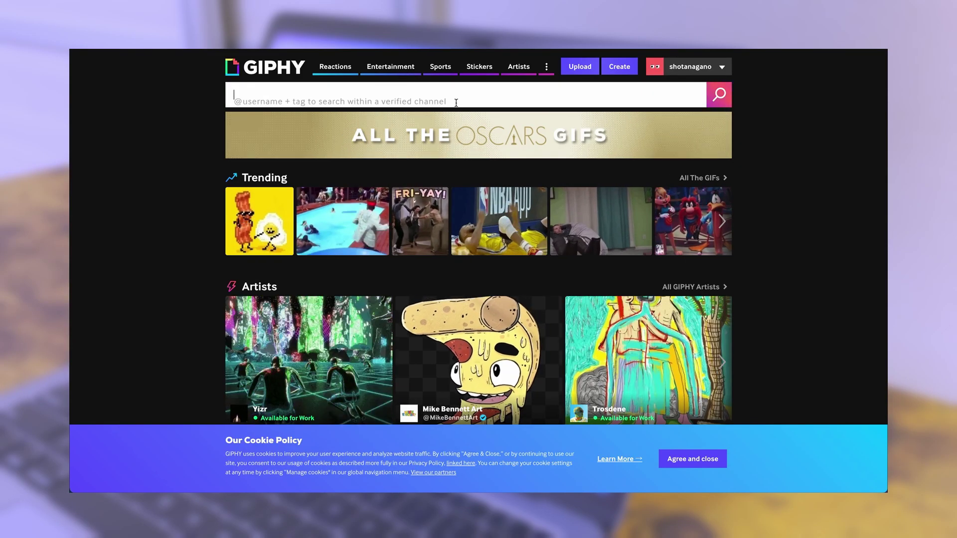
Search GIPHY for "May" and browse the GIFs for a page cover
{"action": "type", "text": "May"}
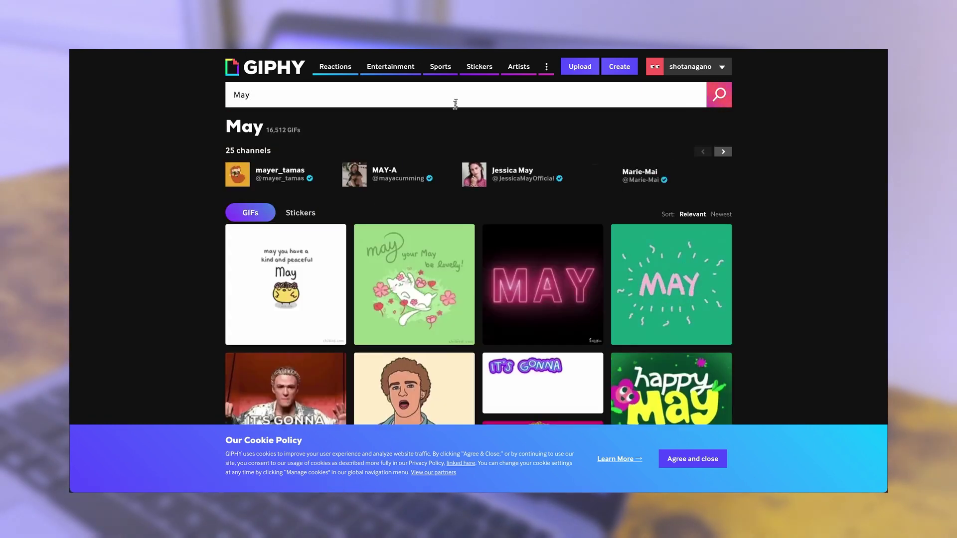
{"action": "scroll", "coordinate": [409, 179], "scroll_direction": "down", "scroll_amount": 15}
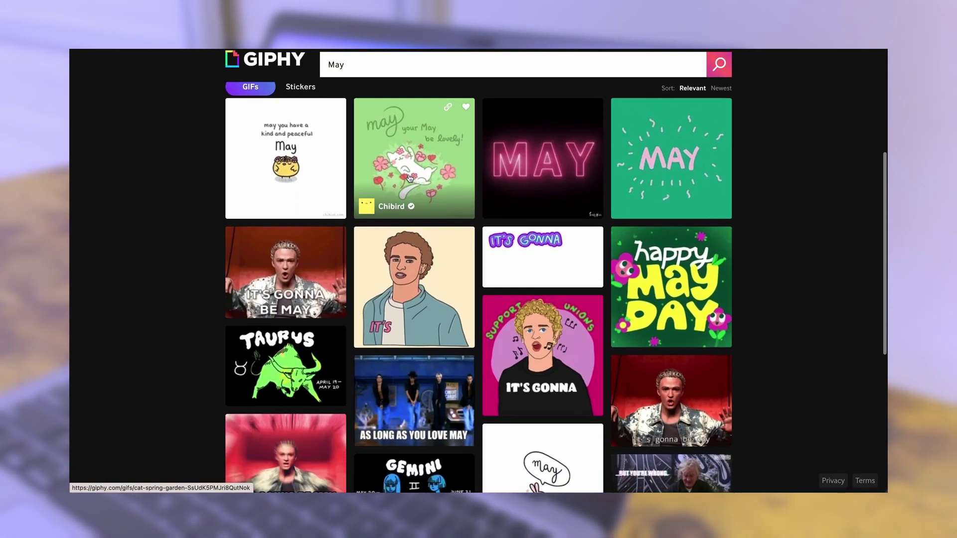
{"action": "scroll", "coordinate": [417, 271], "scroll_direction": "down", "scroll_amount": 15}
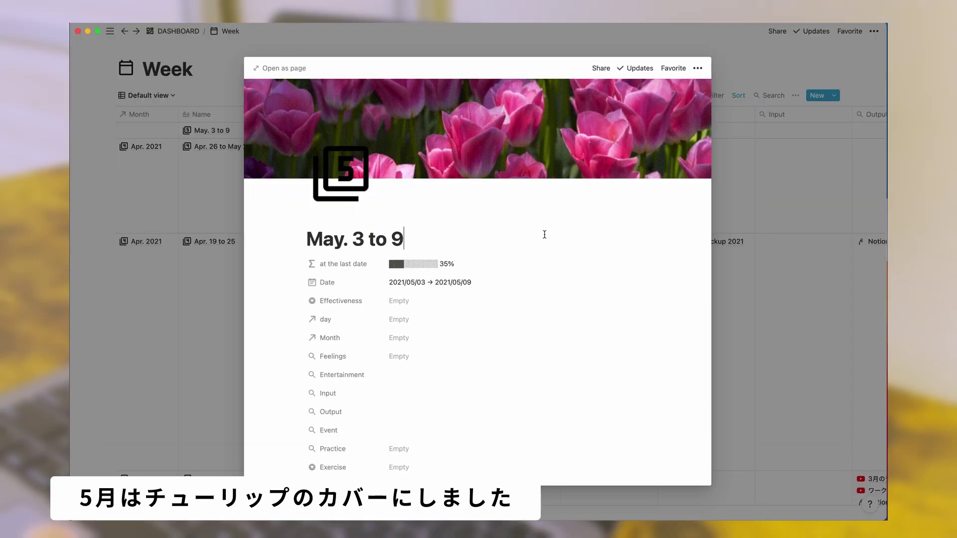
Show the Week database in Calendar view and copy the May. 3 to 9 page into the weeks starting May 10, 17, 24 and 31
{"action": "left_click", "coordinate": [222, 341]}
{"action": "left_click", "coordinate": [149, 95]}
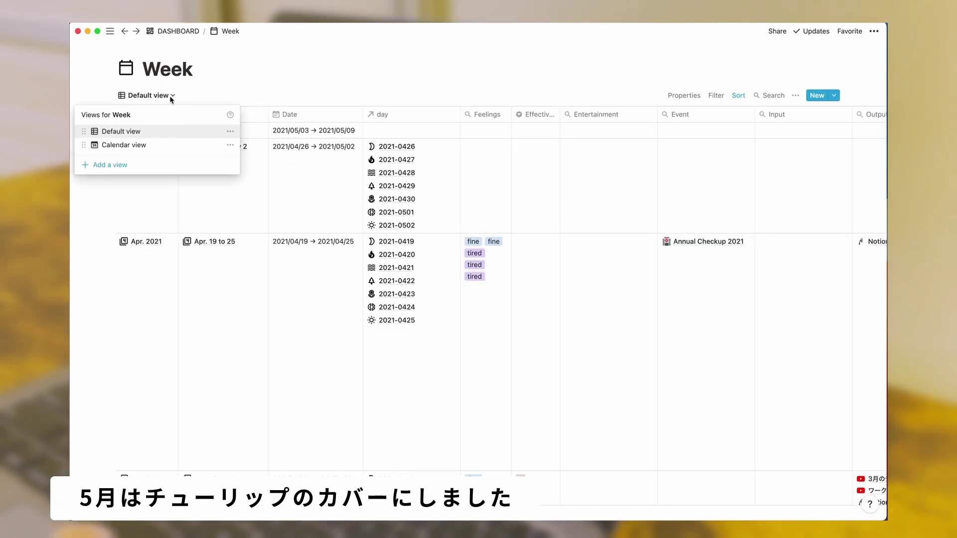
{"action": "left_click", "coordinate": [137, 142]}
{"action": "left_click_drag", "start_coordinate": [136, 221], "coordinate": [151, 456]}
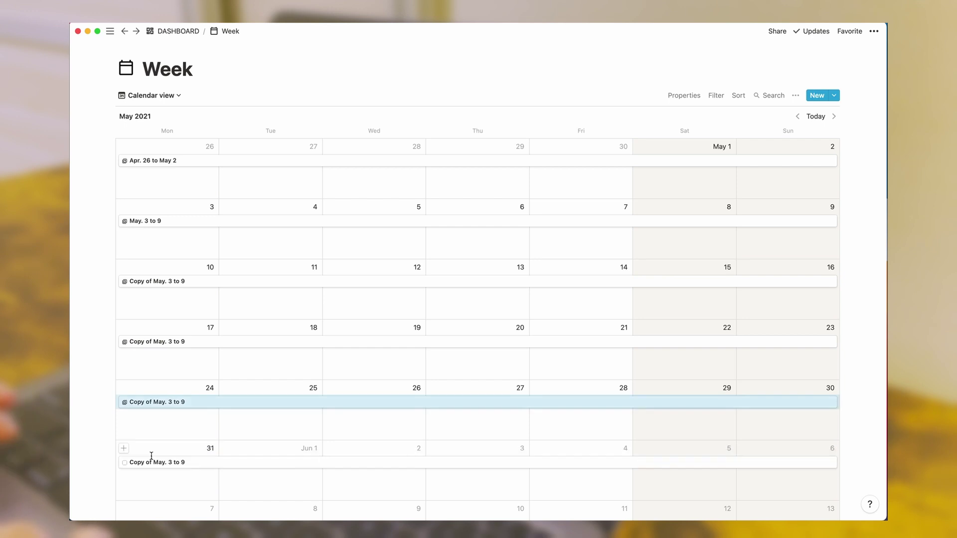
Edit the names of all four copied week pages together, removing the "Copy of" prefix
{"action": "left_click_drag", "start_coordinate": [141, 312], "coordinate": [205, 459]}
{"action": "right_click", "coordinate": [205, 459]}
{"action": "mouse_move", "coordinate": [300, 437]}
{"action": "left_click", "coordinate": [236, 469]}
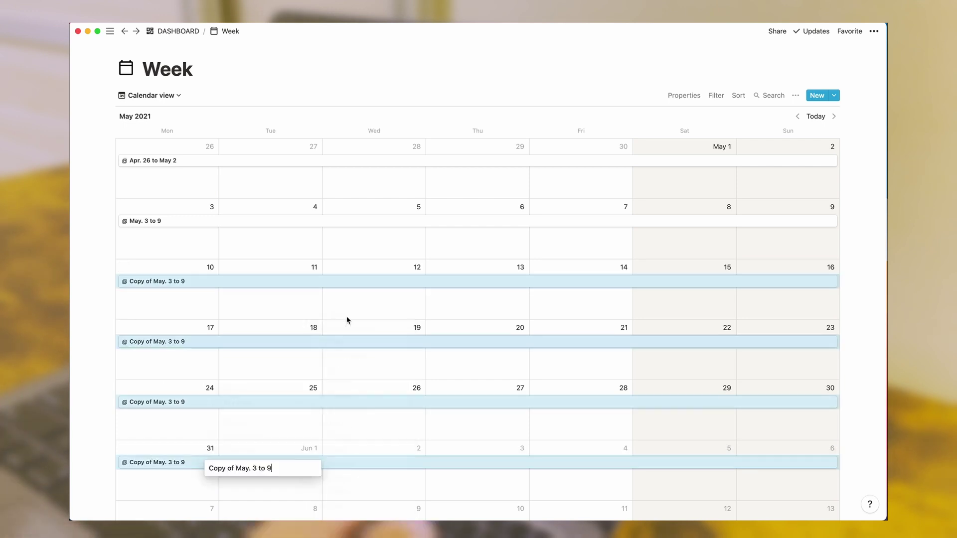
{"action": "key", "text": "BackSpace"}
{"action": "key", "text": "BackSpace"}
{"action": "key", "text": "BackSpace"}
{"action": "key", "text": "BackSpace"}
{"action": "key", "text": "BackSpace"}
{"action": "key", "text": "BackSpace"}
{"action": "key", "text": "BackSpace"}
{"action": "key", "text": "BackSpace"}
Change the shared name of the four selected week pages to "May. 4 to 16"
{"action": "left_click", "coordinate": [229, 469]}
{"action": "key", "text": "BackSpace"}
{"action": "type", "text": "4"}
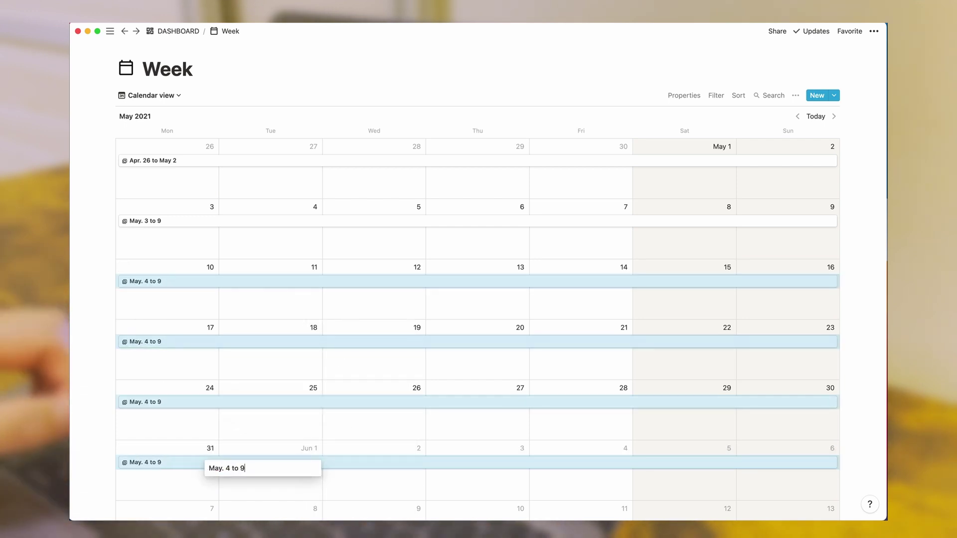
{"action": "key", "text": "BackSpace"}
{"action": "type", "text": "16"}
{"action": "key", "text": "Return"}
Rename the week page starting May 24 as "May. 24 to 30", and open the week page starting May 31
{"action": "left_click", "coordinate": [163, 404]}
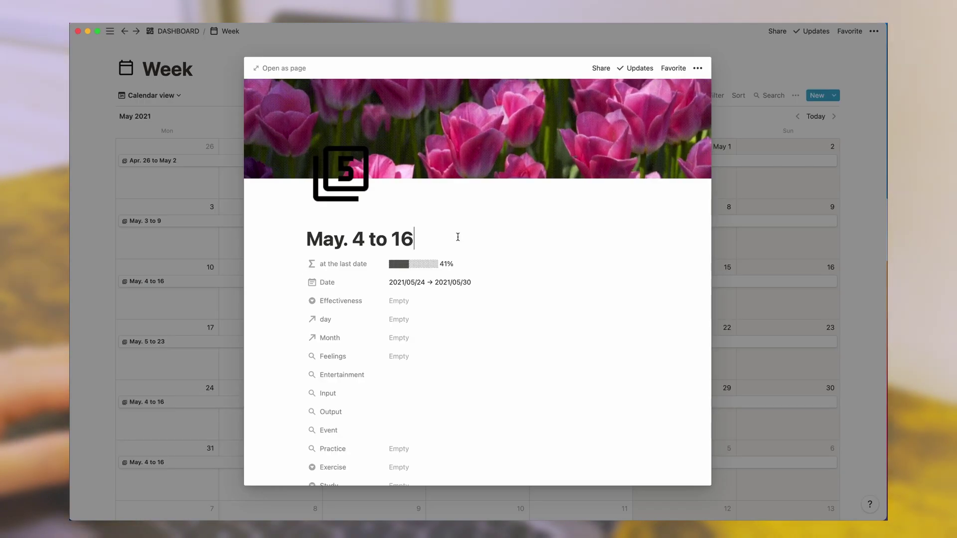
{"action": "left_click", "coordinate": [457, 237]}
{"action": "key", "text": "Left"}
{"action": "key", "text": "Left"}
{"action": "key", "text": "Left"}
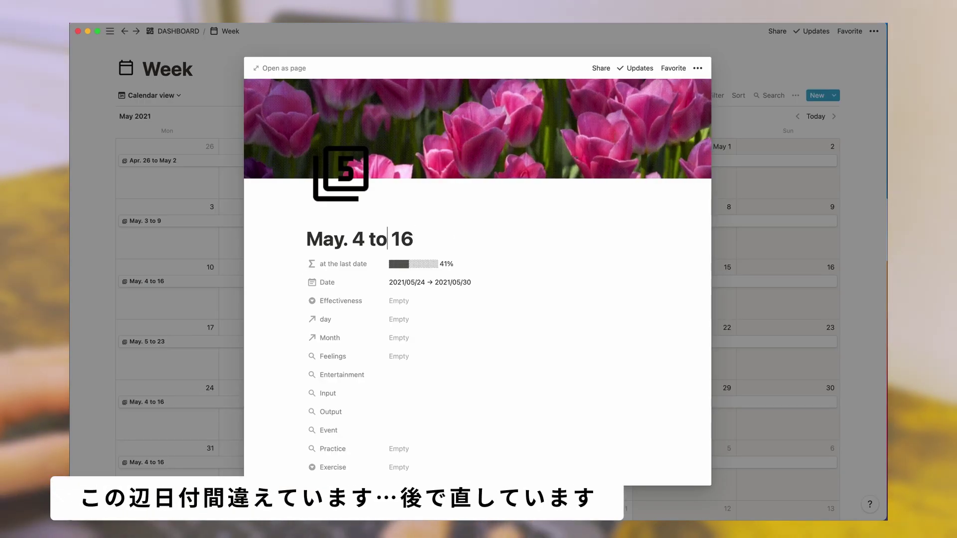
{"action": "key", "text": "Left"}
{"action": "key", "text": "Left"}
{"action": "key", "text": "Left"}
{"action": "key", "text": "Left"}
{"action": "type", "text": "2"}
{"action": "key", "text": "End"}
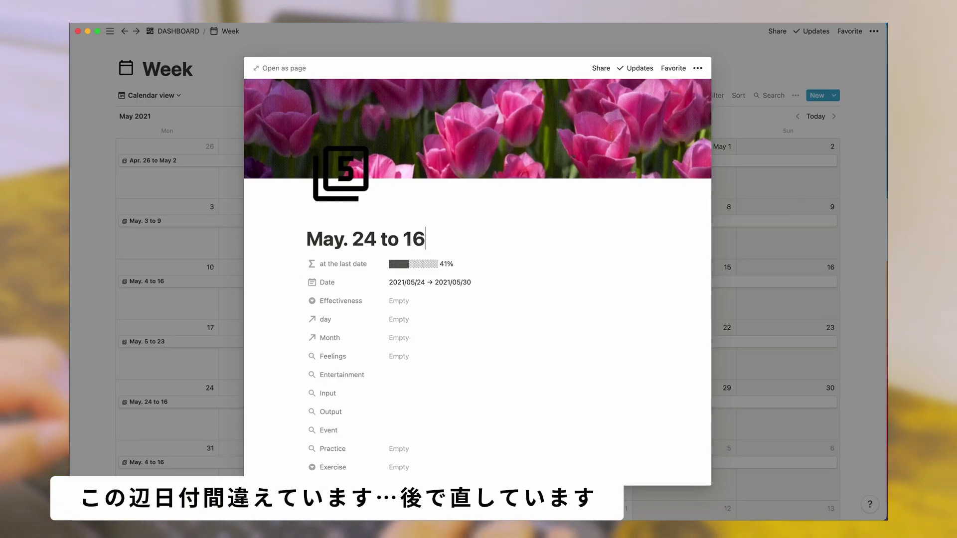
{"action": "key", "text": "BackSpace"}
{"action": "key", "text": "BackSpace"}
{"action": "type", "text": "30"}
{"action": "left_click", "coordinate": [154, 466]}
{"action": "left_click", "coordinate": [155, 465]}
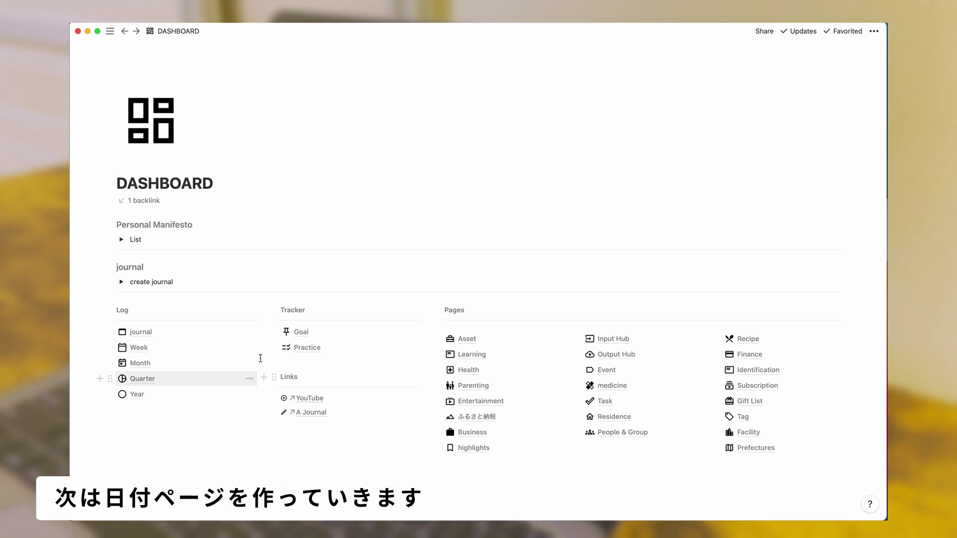
Expand the create journal toggle on the DASHBOARD and add a new set of date pages
{"action": "left_click", "coordinate": [122, 283]}
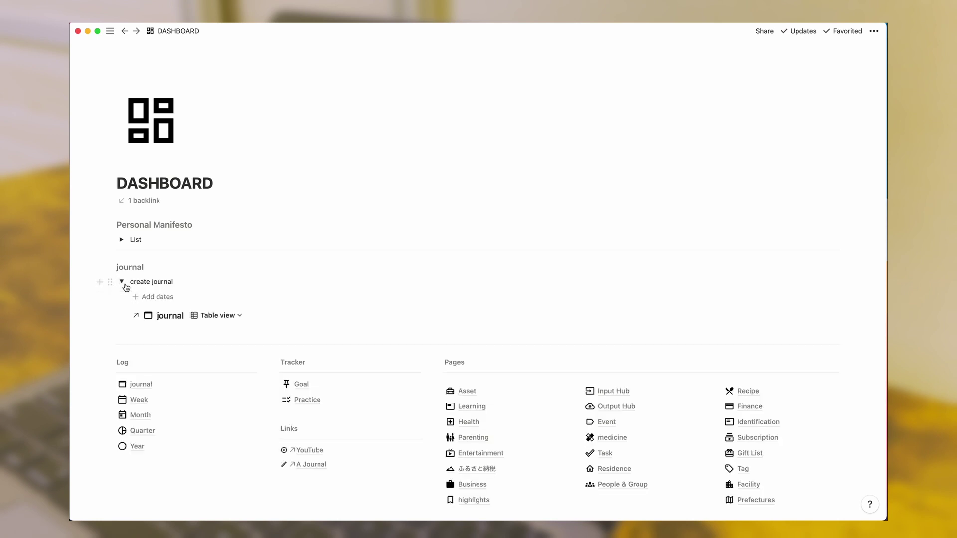
{"action": "scroll", "coordinate": [126, 288], "scroll_direction": "down", "scroll_amount": 2}
{"action": "left_click", "coordinate": [155, 246]}
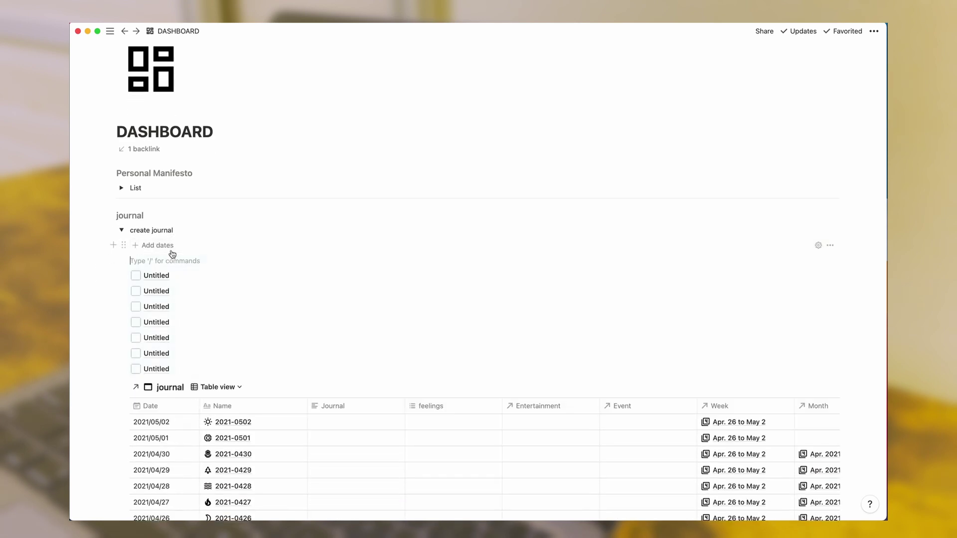
Show the journal database in Calendar view and place the new untitled day pages on the week of May 3 to 9
{"action": "scroll", "coordinate": [172, 254], "scroll_direction": "down", "scroll_amount": 5}
{"action": "left_click", "coordinate": [220, 342]}
{"action": "left_click", "coordinate": [180, 404]}
{"action": "scroll", "coordinate": [105, 121], "scroll_direction": "down", "scroll_amount": 4}
{"action": "left_click_drag", "start_coordinate": [137, 124], "coordinate": [134, 215]}
{"action": "left_click_drag", "start_coordinate": [132, 154], "coordinate": [173, 367]}
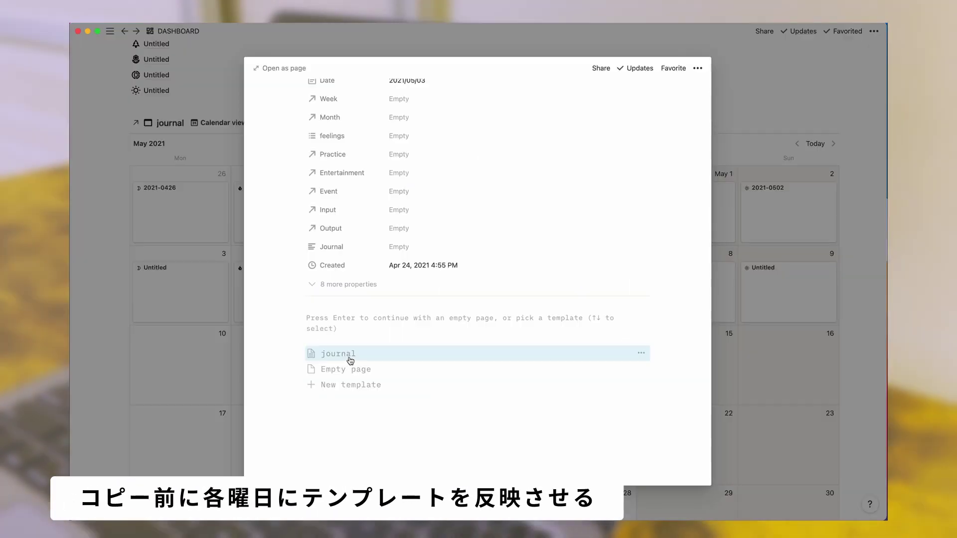
Apply the journal template to the May 3 page, and open the May 4 page
{"action": "left_click", "coordinate": [350, 357]}
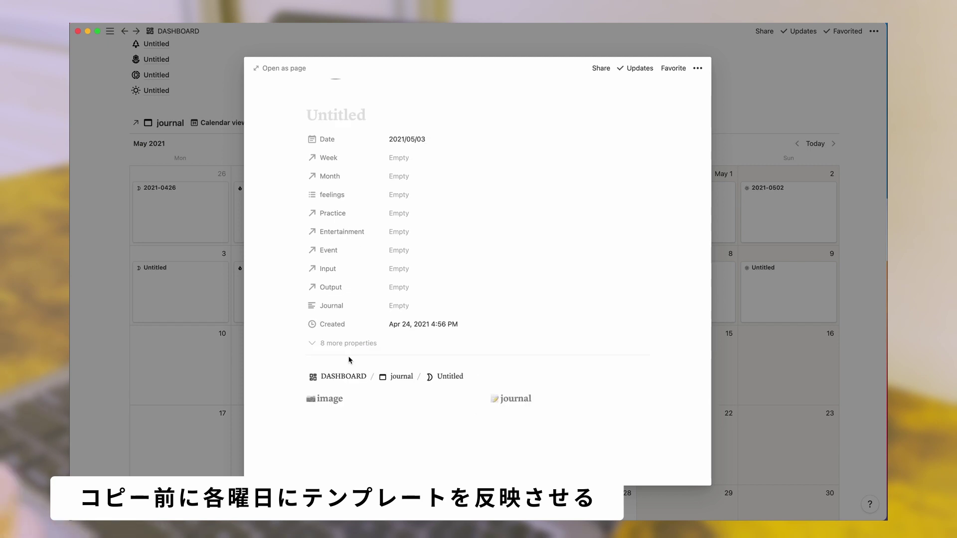
{"action": "key", "text": "Escape"}
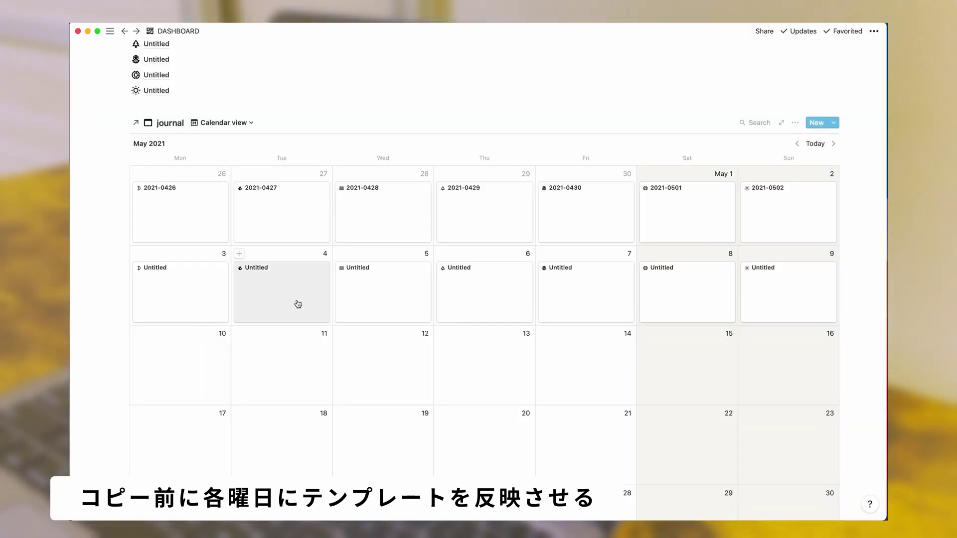
{"action": "left_click", "coordinate": [298, 304]}
Copy the Monday page onto the remaining May Mondays through May 31, and the Tuesday page onto the following Tuesdays
{"action": "scroll", "coordinate": [349, 429], "scroll_direction": "down", "scroll_amount": 3}
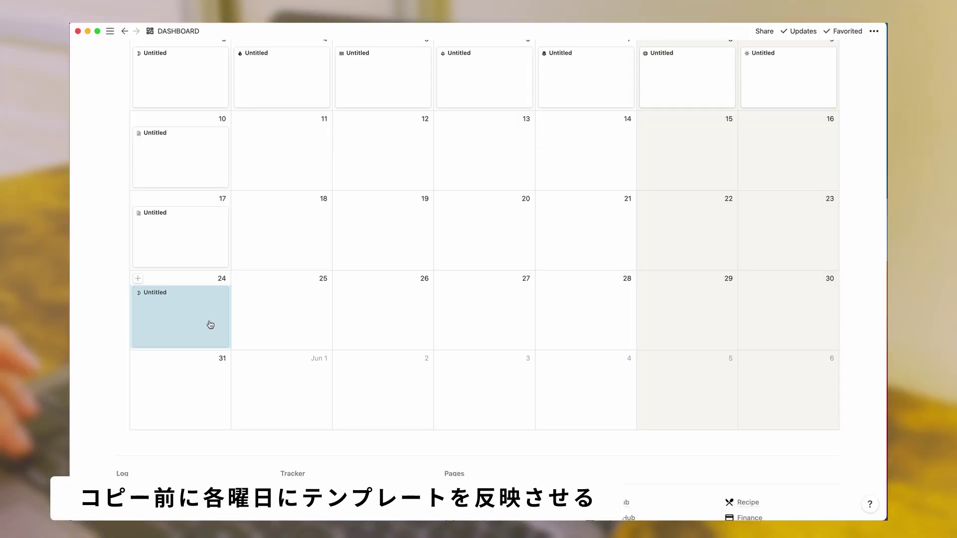
{"action": "left_click_drag", "start_coordinate": [210, 325], "coordinate": [207, 390]}
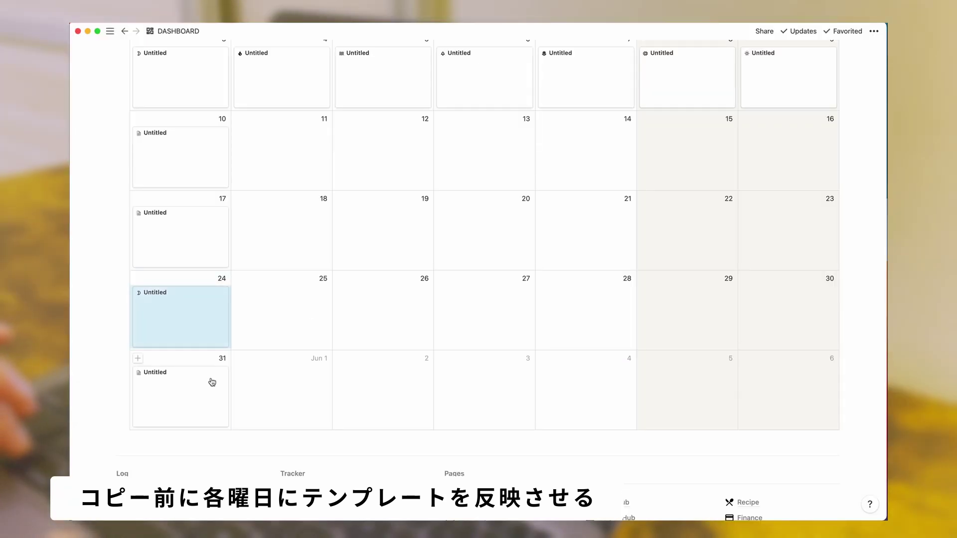
{"action": "scroll", "coordinate": [299, 175], "scroll_direction": "up", "scroll_amount": 2}
{"action": "left_click_drag", "start_coordinate": [299, 165], "coordinate": [294, 282]}
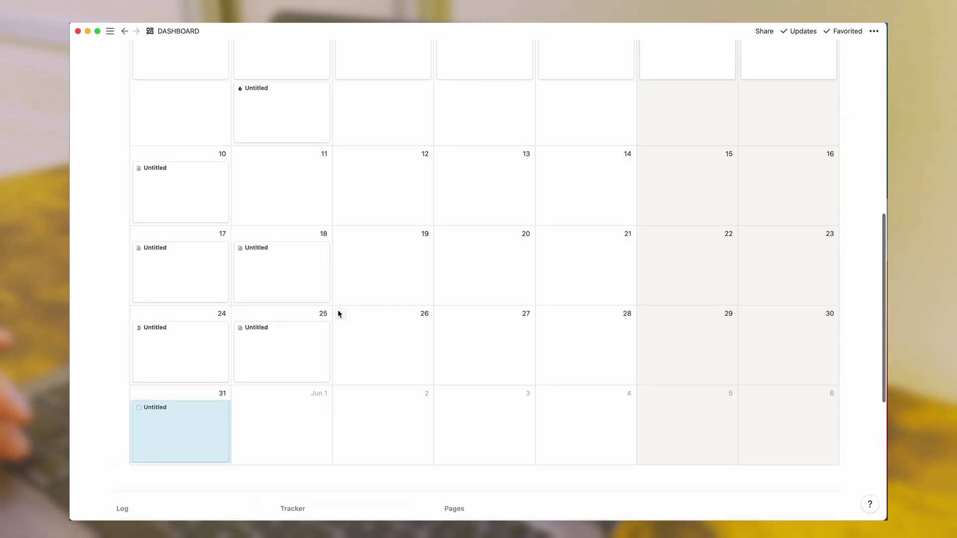
Copy the Wednesday to Sunday pages into the following weeks through May 30, and delete the extra copy on May 8
{"action": "scroll", "coordinate": [337, 300], "scroll_direction": "up", "scroll_amount": 2}
{"action": "left_click_drag", "start_coordinate": [383, 145], "coordinate": [387, 279]}
{"action": "left_click_drag", "start_coordinate": [484, 134], "coordinate": [487, 357]}
{"action": "left_click_drag", "start_coordinate": [562, 156], "coordinate": [657, 237]}
{"action": "left_click_drag", "start_coordinate": [683, 115], "coordinate": [687, 359]}
{"action": "scroll", "coordinate": [748, 249], "scroll_direction": "up", "scroll_amount": 1}
{"action": "left_click_drag", "start_coordinate": [778, 195], "coordinate": [774, 330]}
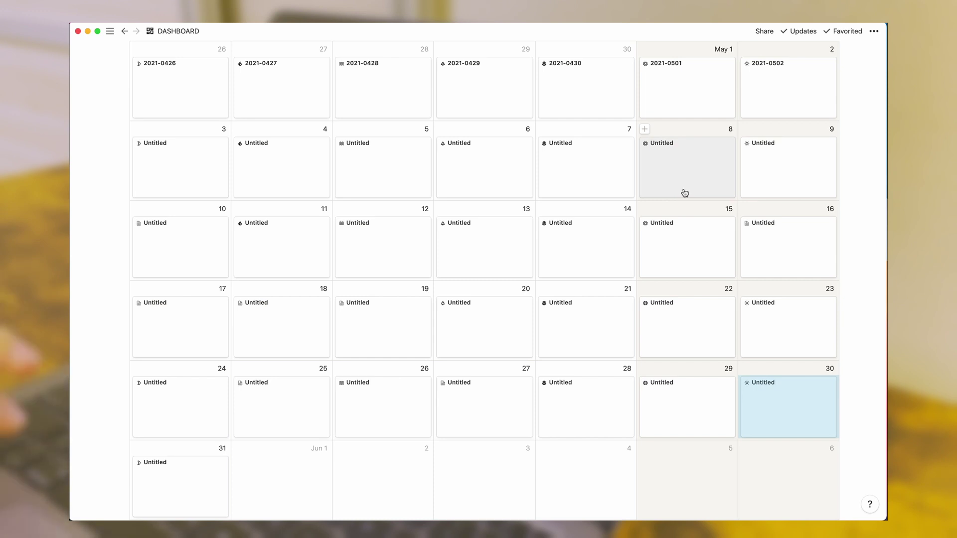
{"action": "left_click_drag", "start_coordinate": [686, 193], "coordinate": [608, 285]}
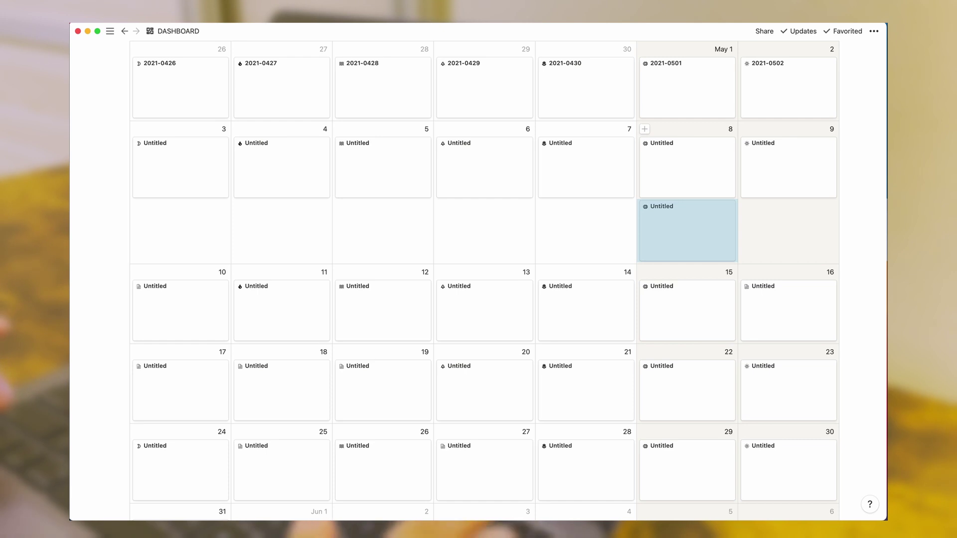
{"action": "key", "text": "BackSpace"}
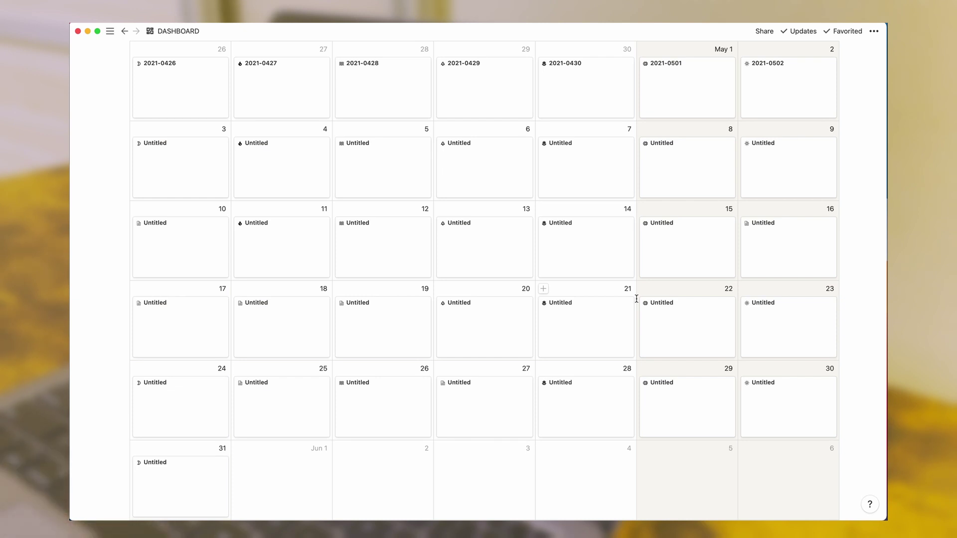
Show the journal in Table view and enter "2021-050" as the name of all untitled May pages
{"action": "scroll", "coordinate": [637, 298], "scroll_direction": "up", "scroll_amount": 5}
{"action": "left_click", "coordinate": [228, 168]}
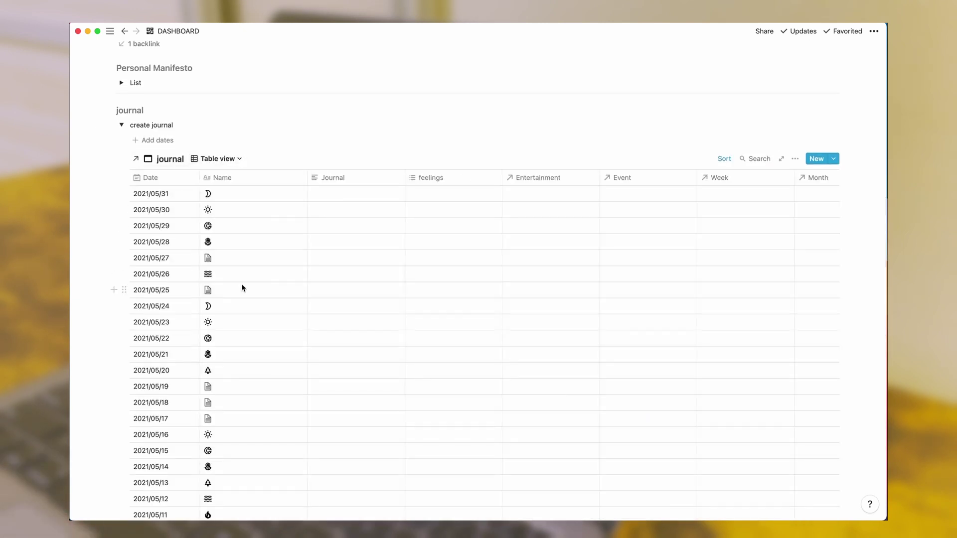
{"action": "scroll", "coordinate": [274, 479], "scroll_direction": "down", "scroll_amount": 5}
{"action": "left_click", "coordinate": [249, 432]}
{"action": "type", "text": "2021-050"}
{"action": "scroll", "coordinate": [479, 279], "scroll_direction": "up", "scroll_amount": 10}
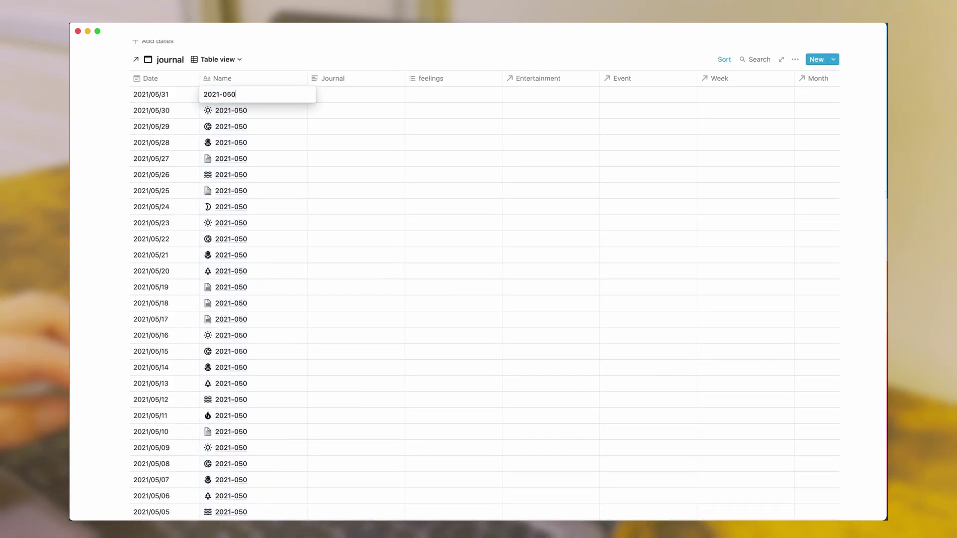
Complete each May journal page's name to match its date, from 2021-0531 down to 2021-0503
{"action": "type", "text": "31"}
{"action": "key", "text": "Down"}
{"action": "type", "text": "30"}
{"action": "key", "text": "Down"}
{"action": "type", "text": "29"}
{"action": "key", "text": "Down"}
{"action": "type", "text": "10"}
{"action": "key", "text": "Down"}
{"action": "type", "text": "9"}
{"action": "key", "text": "Down"}
{"action": "type", "text": "8"}
{"action": "key", "text": "Down"}
{"action": "type", "text": "7"}
{"action": "scroll", "coordinate": [293, 258], "scroll_direction": "up", "scroll_amount": 3}
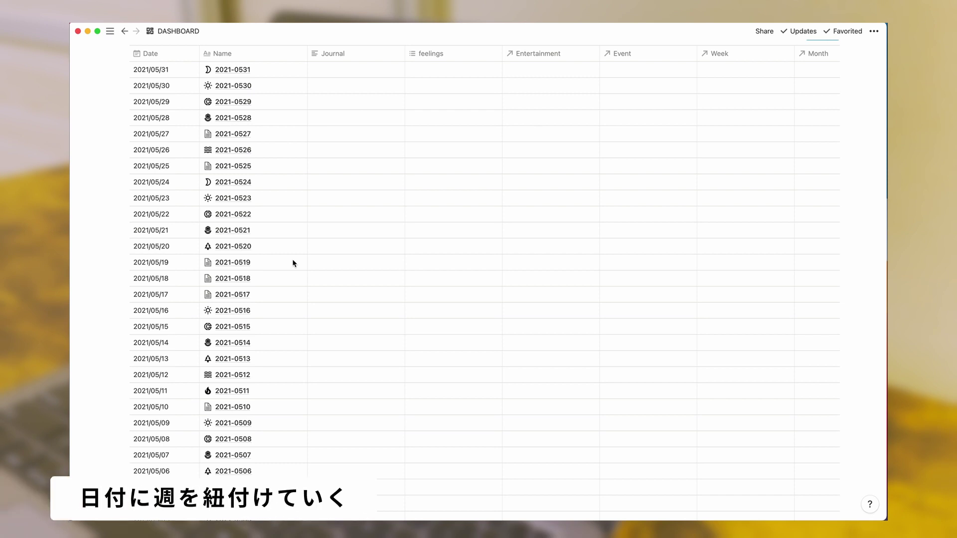
Link the 2021-0503 journal page to the "May. 3 to 9" week
{"action": "scroll", "coordinate": [442, 318], "scroll_direction": "down", "scroll_amount": 5}
{"action": "key", "text": "Escape"}
{"action": "key", "text": "Return"}
{"action": "type", "text": "May. 3"}
{"action": "key", "text": "Return"}
{"action": "key", "text": "Escape"}
Copy the "May. 3 to 9" week relation from 2021-0503 to the journal pages directly above it
{"action": "key", "text": "ctrl+c"}
{"action": "key", "text": "Up"}
{"action": "key", "text": "ctrl+v"}
{"action": "key", "text": "shift+Up"}
{"action": "key", "text": "shift+Up"}
{"action": "key", "text": "shift+Up"}
{"action": "key", "text": "ctrl+v"}
Link the next journal page up to the "May. 4 to 16" week, and open that week's page
{"action": "key", "text": "Up"}
{"action": "key", "text": "Return"}
{"action": "type", "text": "may."}
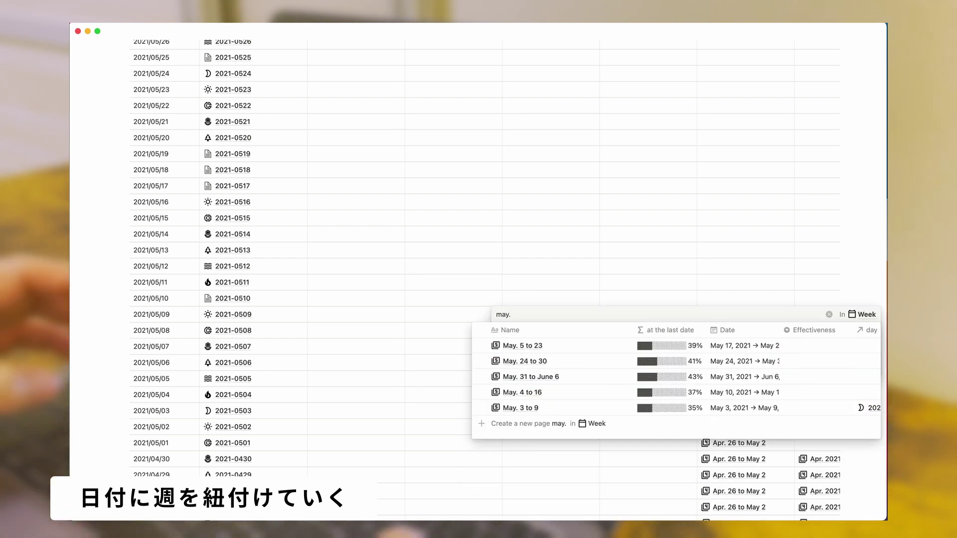
{"action": "key", "text": "Down"}
{"action": "key", "text": "Down"}
{"action": "key", "text": "Down"}
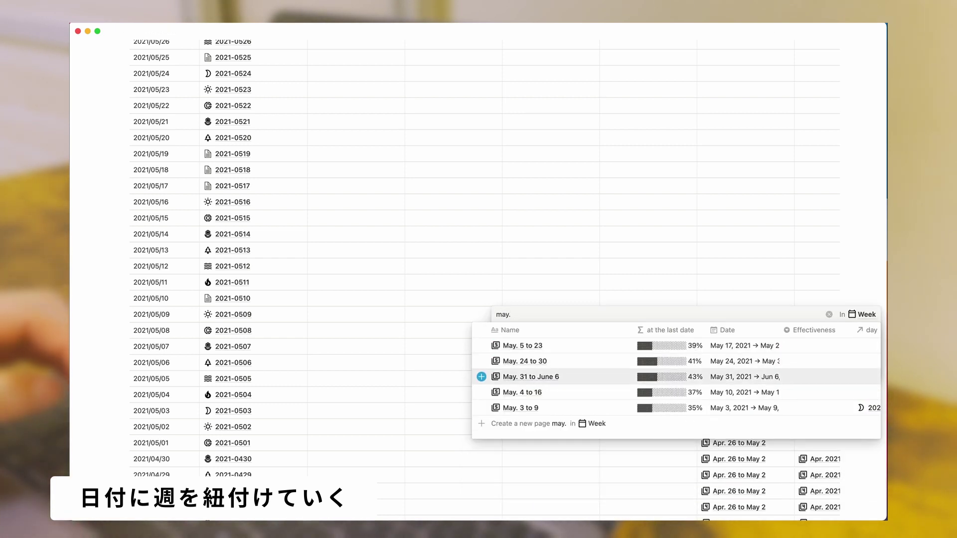
{"action": "key", "text": "Down"}
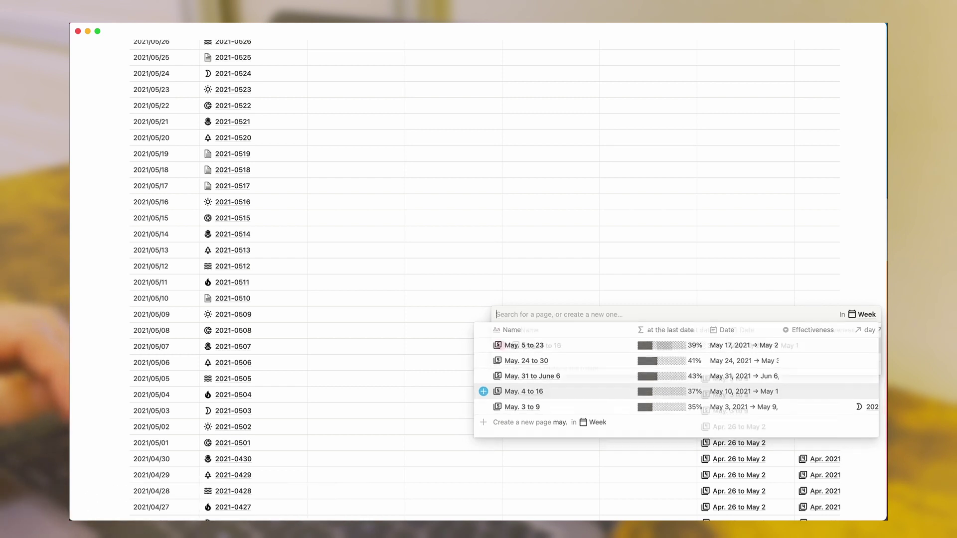
{"action": "key", "text": "Return"}
{"action": "left_click", "coordinate": [559, 351]}
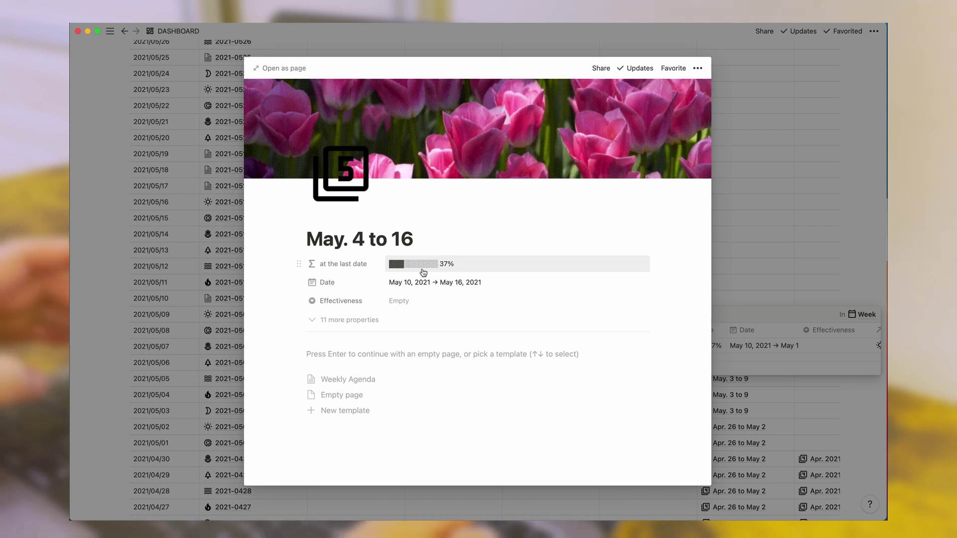
Rename the open week page as "May. 10 to 16" and check its date range
{"action": "key", "text": "BackSpace"}
{"action": "type", "text": "10"}
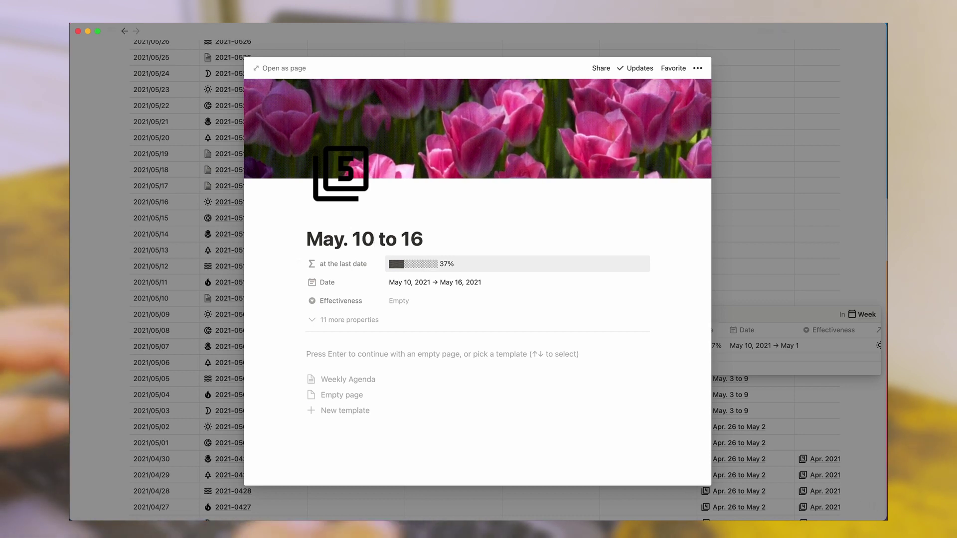
{"action": "left_click", "coordinate": [436, 283]}
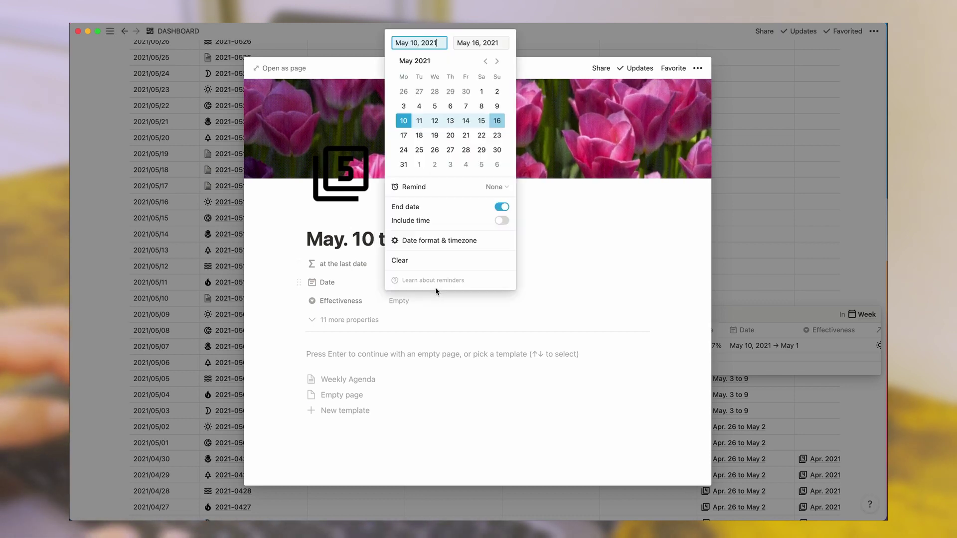
{"action": "left_click", "coordinate": [482, 241]}
{"action": "left_click", "coordinate": [545, 228]}
{"action": "left_click", "coordinate": [555, 284]}
Link journal pages 2021-0517 to 2021-0523 to the "May. 5 to 23" week and rename that week page "May. 17 to 23"
{"action": "left_click", "coordinate": [746, 217]}
{"action": "left_click", "coordinate": [746, 217]}
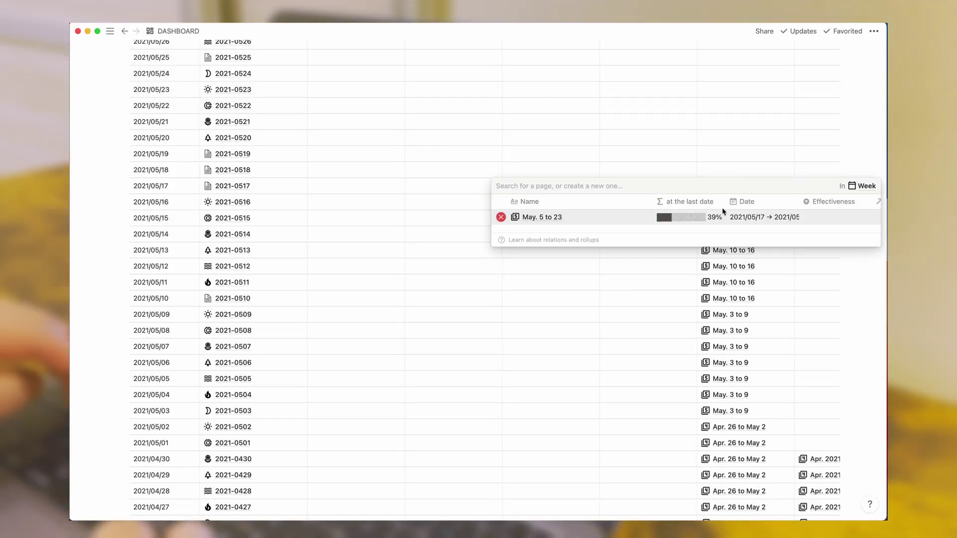
{"action": "left_click", "coordinate": [569, 219]}
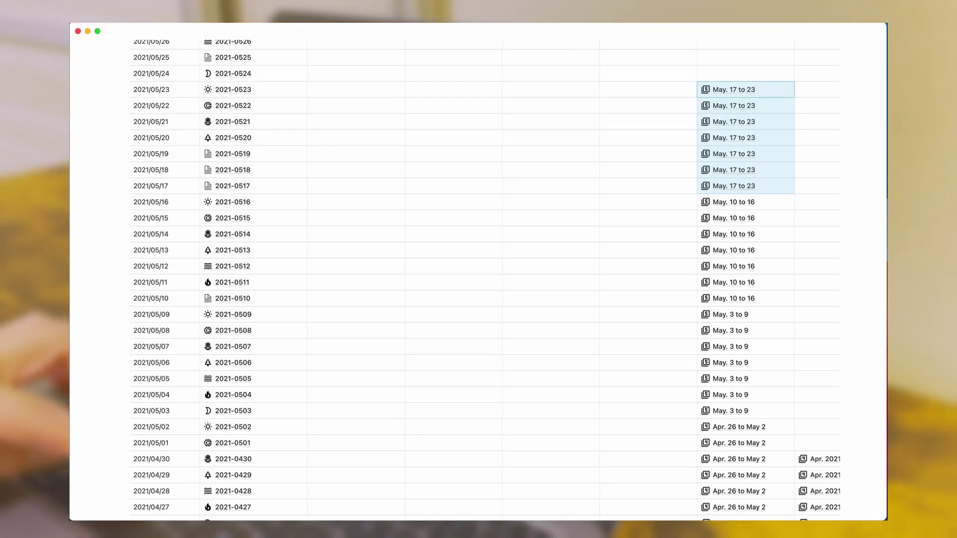
Link the 2021-0524 journal page to the "May. 24 to 30" week
{"action": "scroll", "coordinate": [483, 279], "scroll_direction": "up", "scroll_amount": 2}
{"action": "left_click", "coordinate": [746, 92]}
{"action": "key", "text": "Return"}
{"action": "key", "text": "Return"}
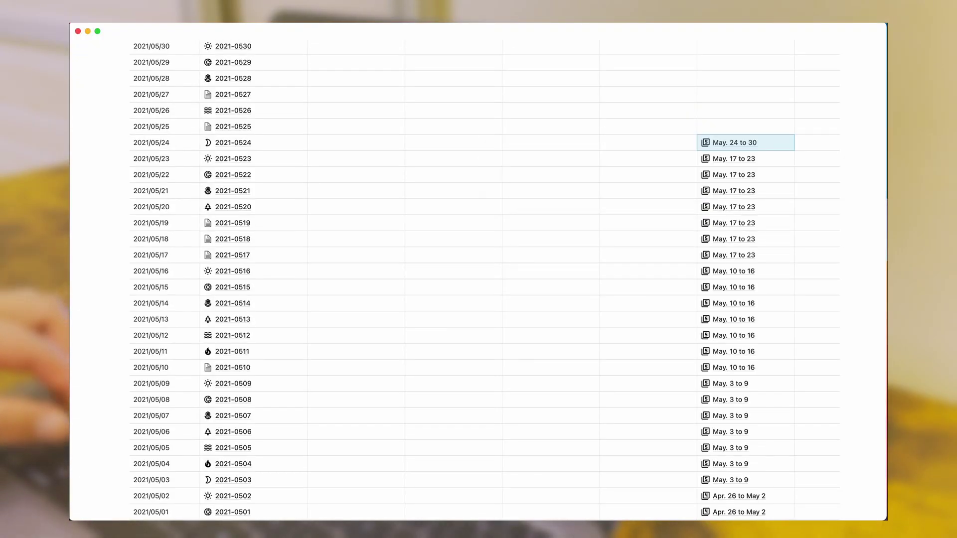
Copy the "May. 24 to 30" week relation from 2021-0524 to journal pages 2021-0525 through 2021-0530
{"action": "key", "text": "shift+Up"}
{"action": "key", "text": "shift+Up"}
{"action": "key", "text": "shift+Up"}
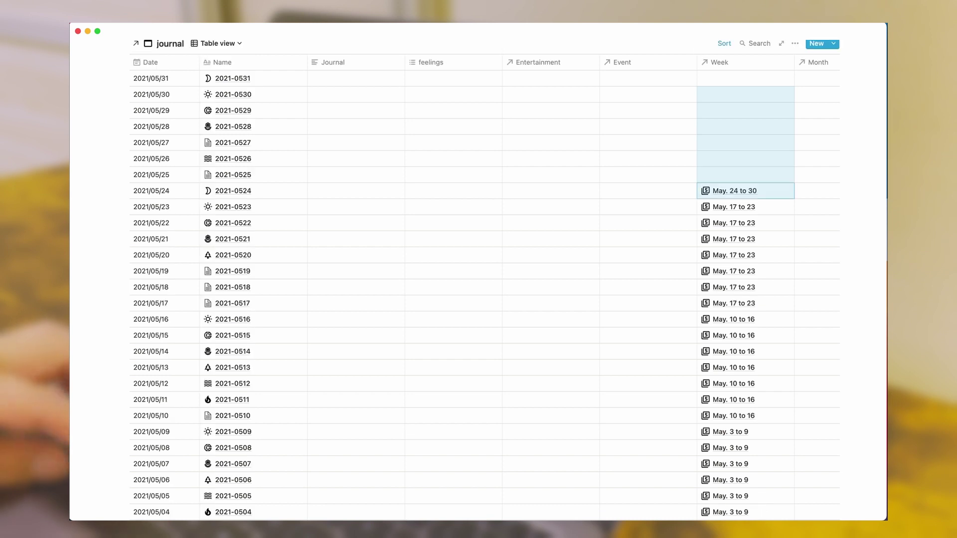
{"action": "type", "text": "May. 24 to 30"}
{"action": "key", "text": "Up"}
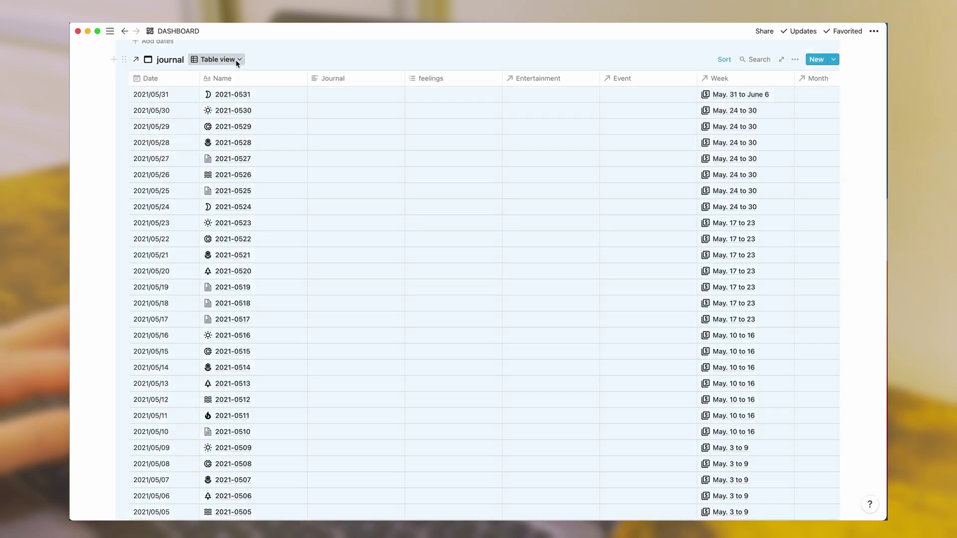
Show the journal as a calendar and replace the May 10 and May 17 pages with copies of 2021-0503
{"action": "left_click", "coordinate": [215, 59]}
{"action": "left_click", "coordinate": [172, 121]}
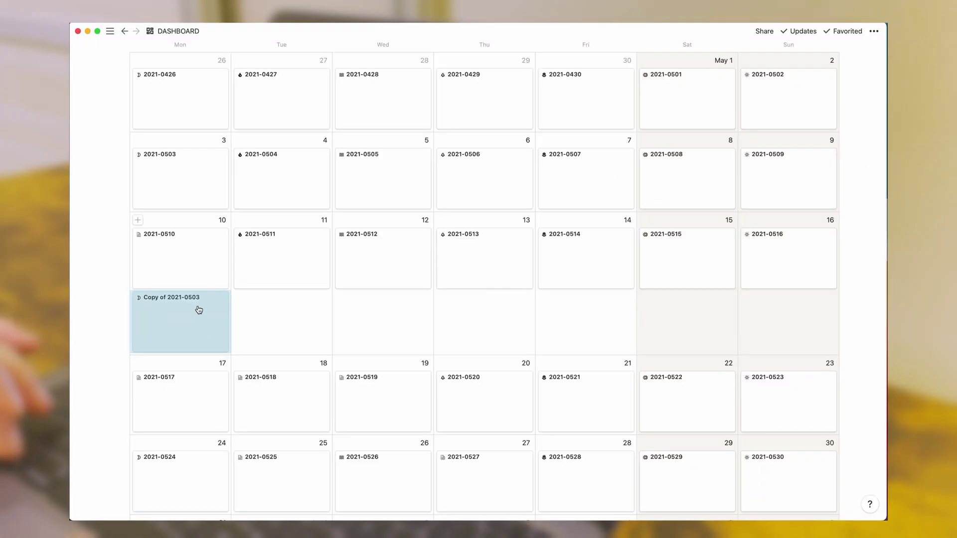
{"action": "left_click_drag", "start_coordinate": [199, 310], "coordinate": [193, 371]}
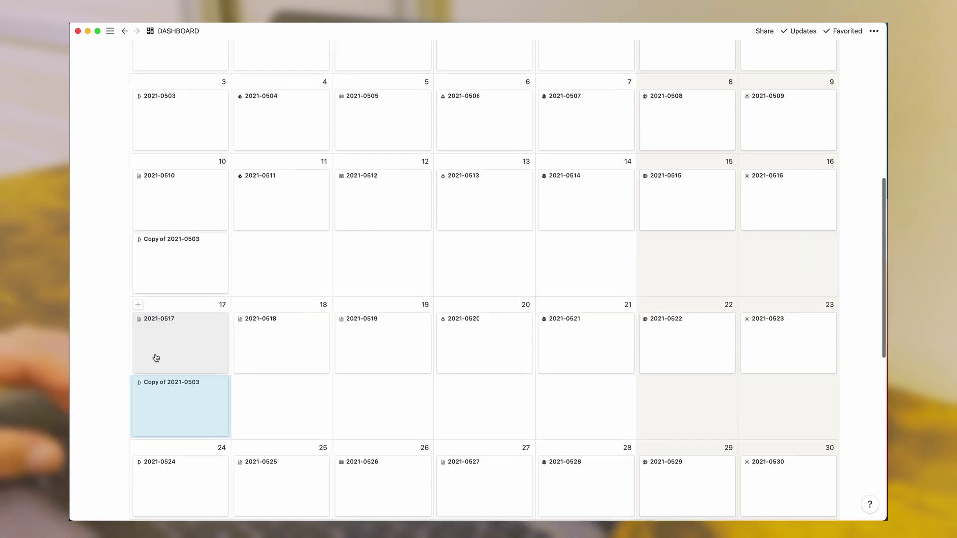
{"action": "scroll", "coordinate": [156, 358], "scroll_direction": "down", "scroll_amount": 1}
{"action": "left_click_drag", "start_coordinate": [141, 299], "coordinate": [150, 309]}
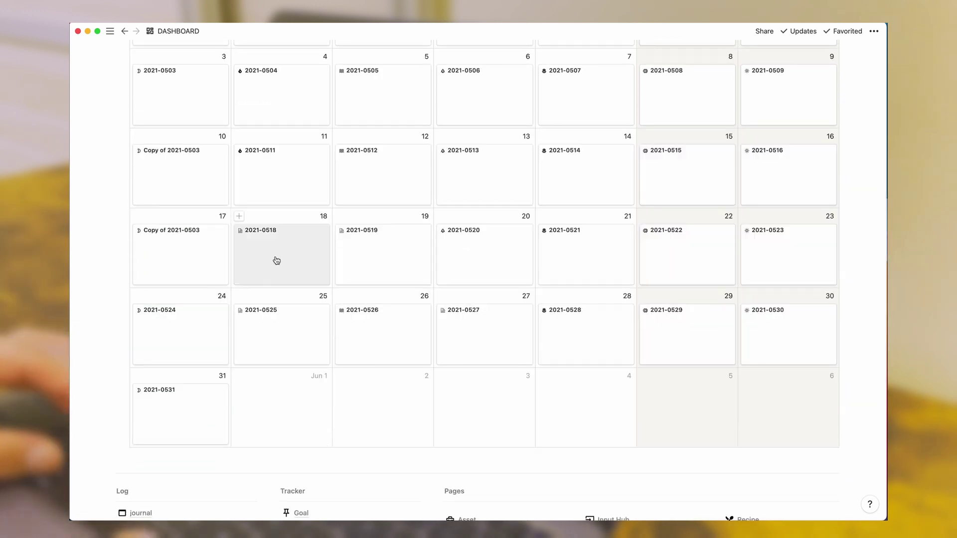
{"action": "mouse_move", "coordinate": [285, 192]}
{"action": "left_mouse_down"}
{"action": "mouse_move", "coordinate": [284, 214]}
{"action": "mouse_move", "coordinate": [276, 188]}
{"action": "left_mouse_up"}
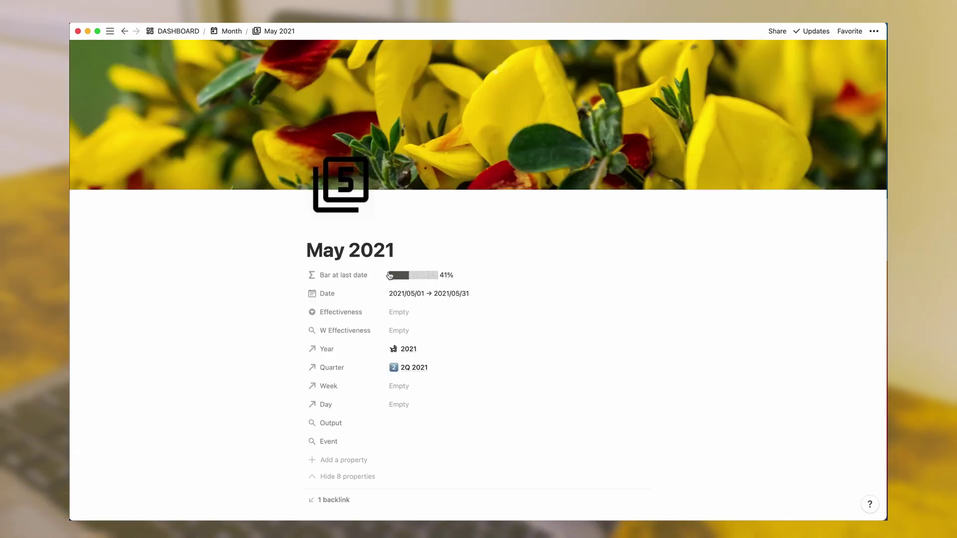
Search the Day relation of May 2021 for "2021-050" and link journal pages 2021-0501 through 2021-0509
{"action": "left_click", "coordinate": [435, 406]}
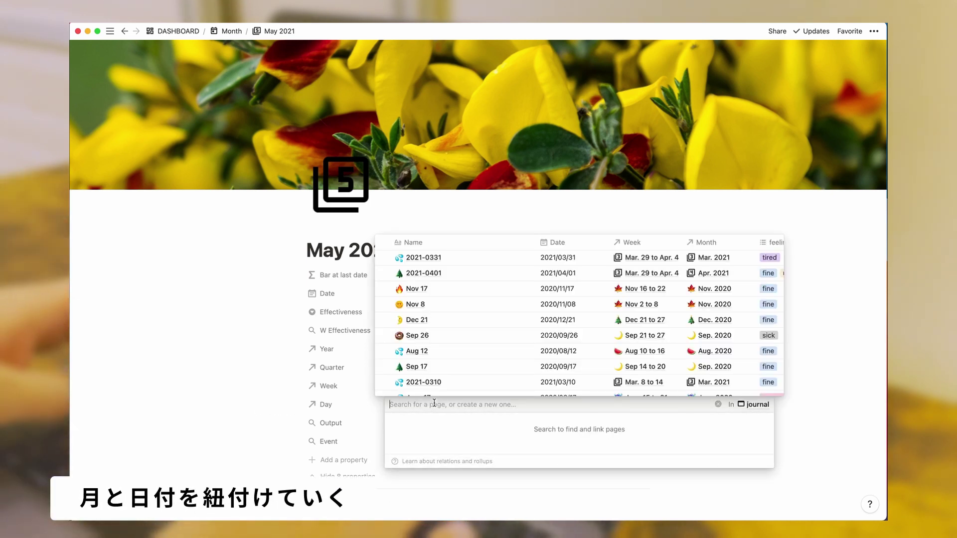
{"action": "type", "text": "2021"}
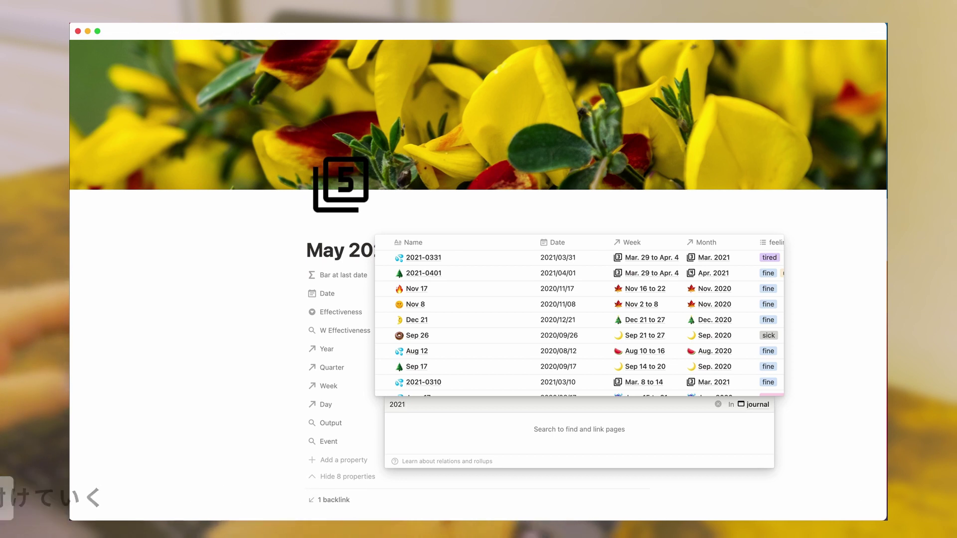
{"action": "type", "text": "-050"}
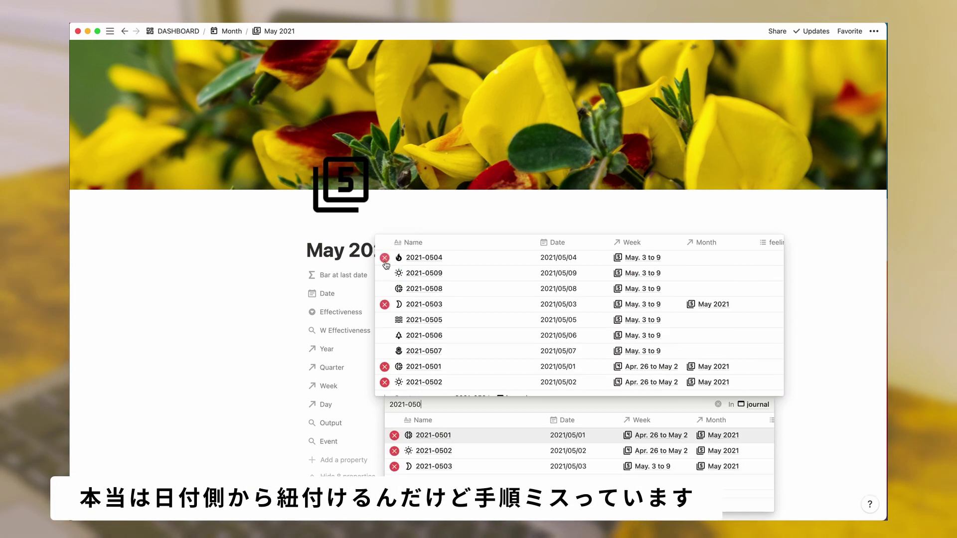
{"action": "left_click", "coordinate": [385, 322]}
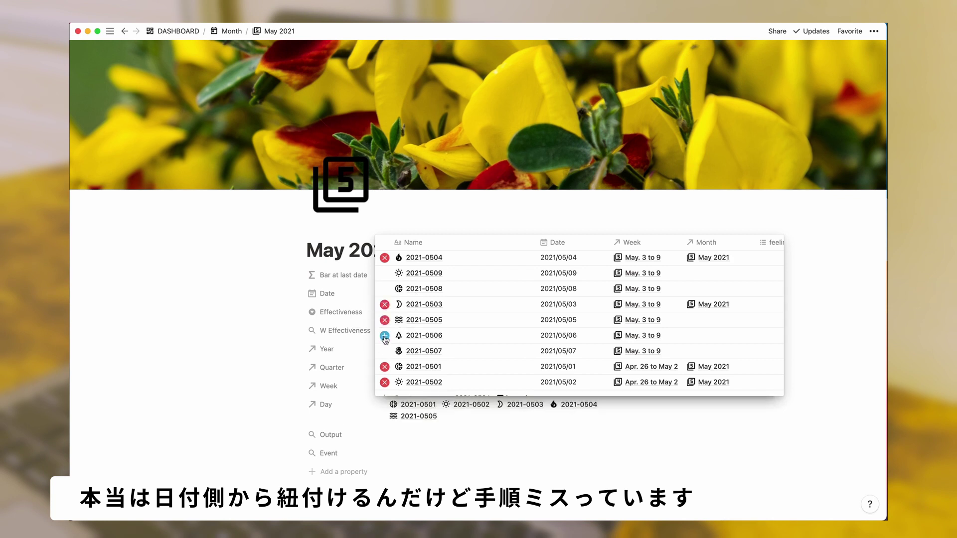
{"action": "left_click", "coordinate": [385, 337]}
{"action": "left_click", "coordinate": [385, 352]}
{"action": "left_click", "coordinate": [385, 290]}
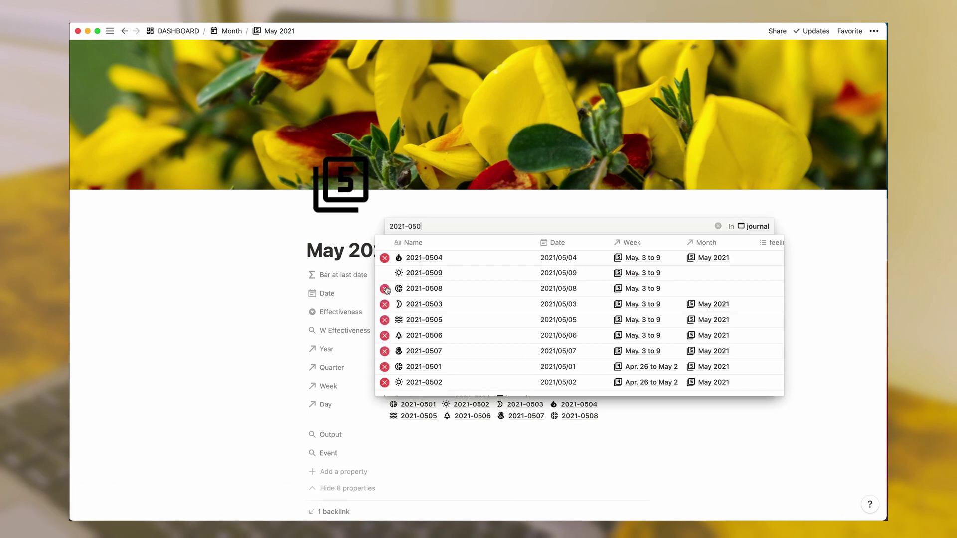
{"action": "left_click", "coordinate": [385, 273]}
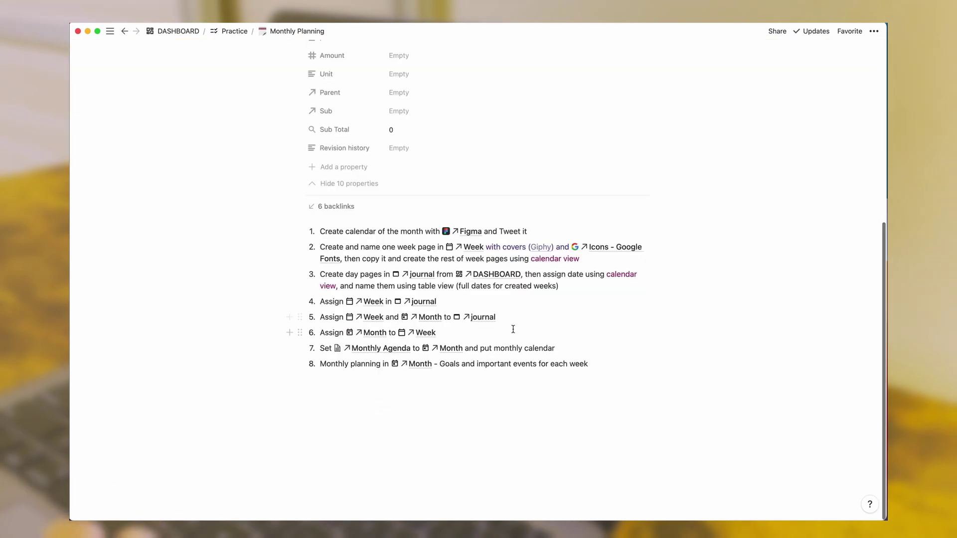
Delete the "Assign Week and Month to journal" item from the Monthly Planning page's numbered list
{"action": "left_click_drag", "start_coordinate": [513, 332], "coordinate": [321, 333]}
{"action": "key", "text": "BackSpace"}
{"action": "key", "text": "BackSpace"}
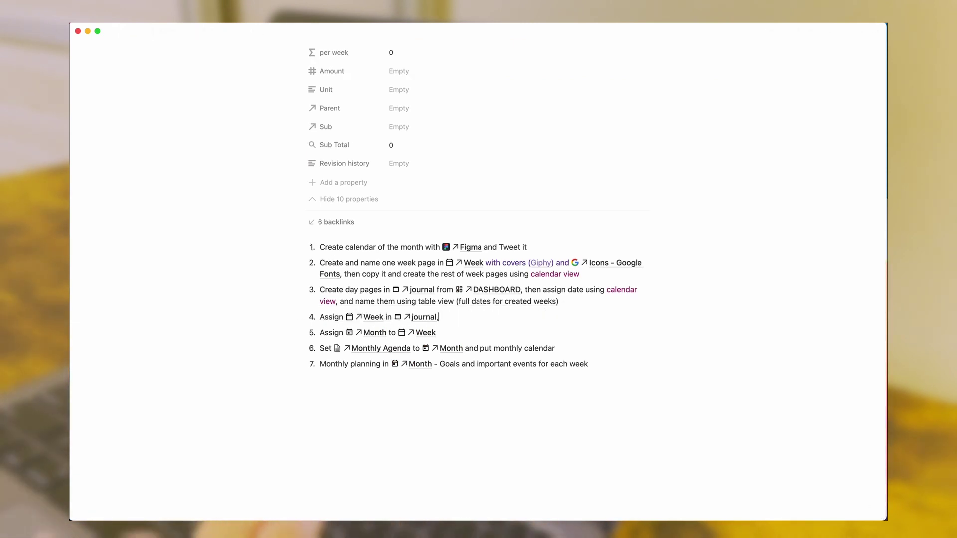
Extend the fourth list item with ", assign Month in journal", inserting Month and journal as page links
{"action": "type", "text": ", assgin"}
{"action": "key", "text": "BackSpace"}
{"action": "key", "text": "BackSpace"}
{"action": "key", "text": "BackSpace"}
{"action": "type", "text": "ign [[month"}
{"action": "key", "text": "Return"}
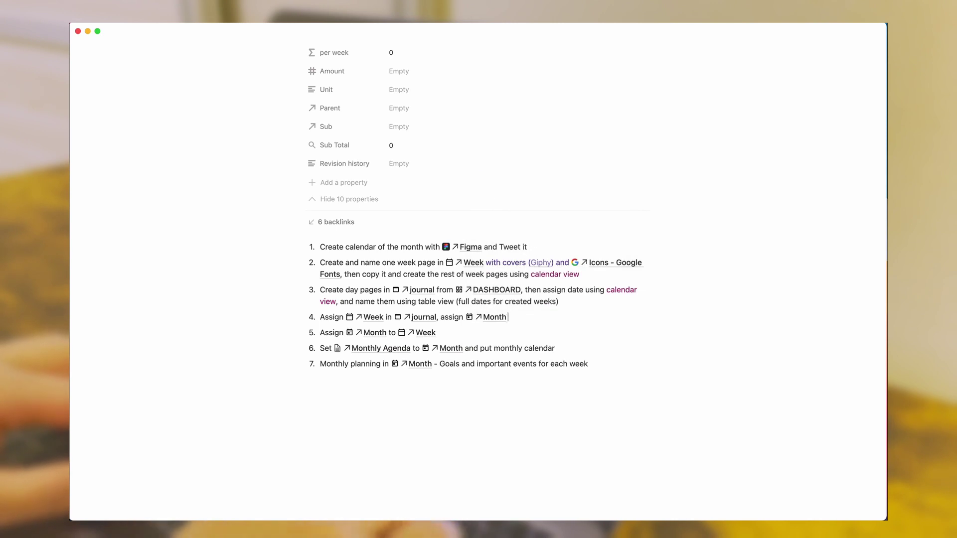
{"action": "type", "text": "in [[journal"}
{"action": "key", "text": "Down"}
{"action": "key", "text": "Return"}
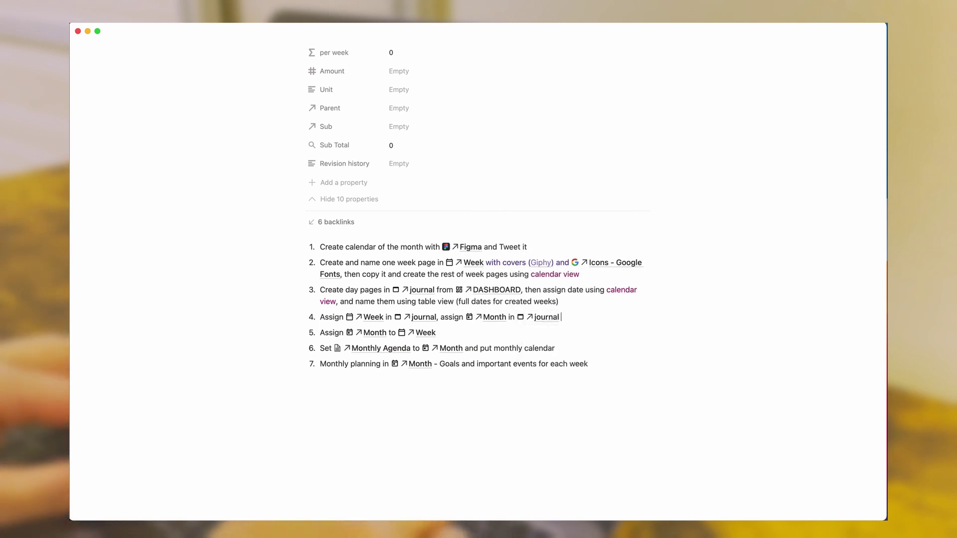
Add "(from 1st day of the month)" to the end of the fourth list item
{"action": "type", "text": "(from t"}
{"action": "key", "text": "BackSpace"}
{"action": "type", "text": "1st day of the month"}
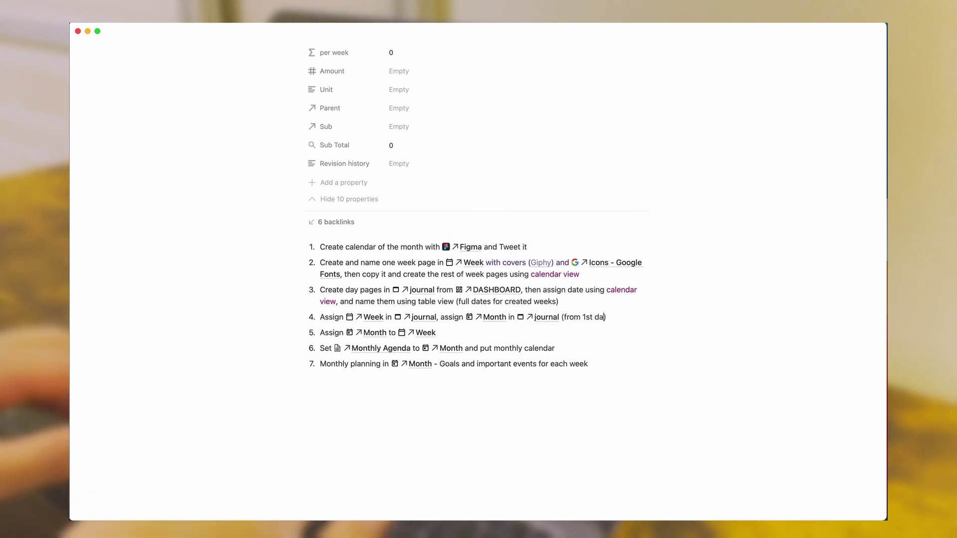
Turn on small text for the Monthly Planning page and reword the fifth list item as "Assign Month in Week"
{"action": "left_click", "coordinate": [874, 31]}
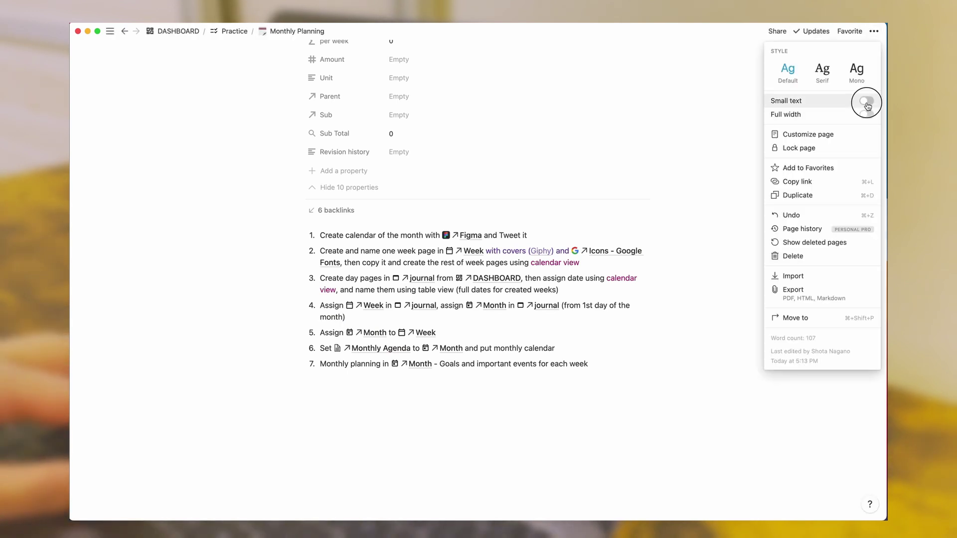
{"action": "left_click", "coordinate": [866, 101]}
{"action": "left_click", "coordinate": [448, 336]}
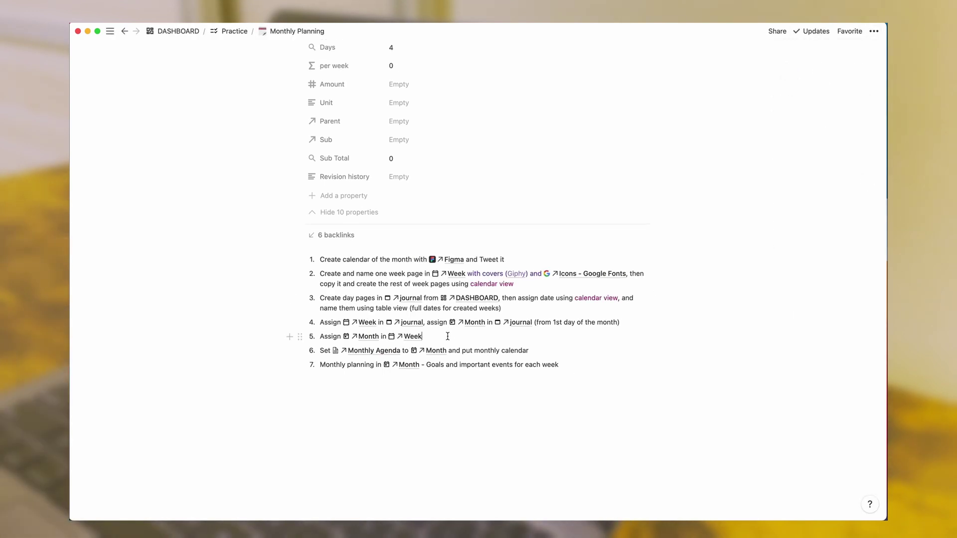
Open the Week database and link the May weeks to the May 2021 month page
{"action": "left_click", "coordinate": [419, 337]}
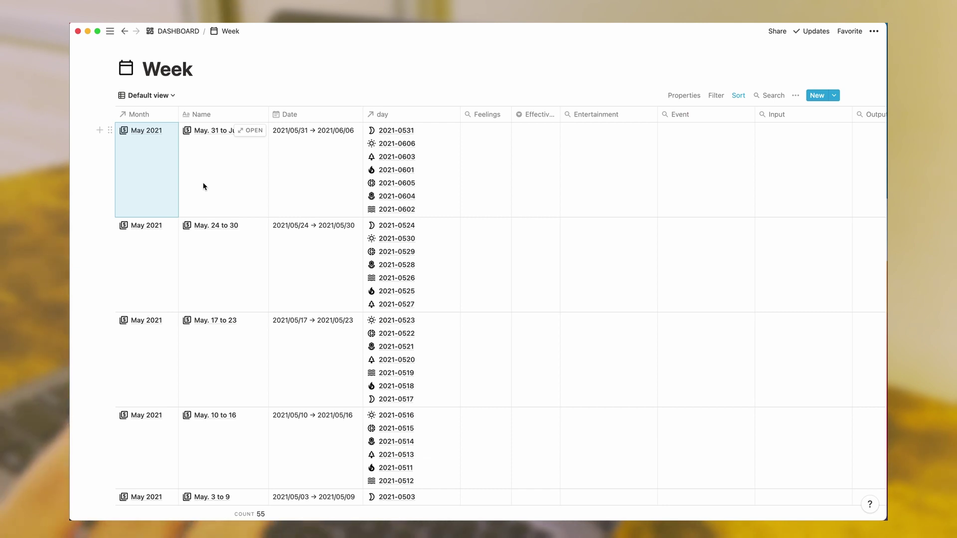
{"action": "left_click", "coordinate": [146, 130]}
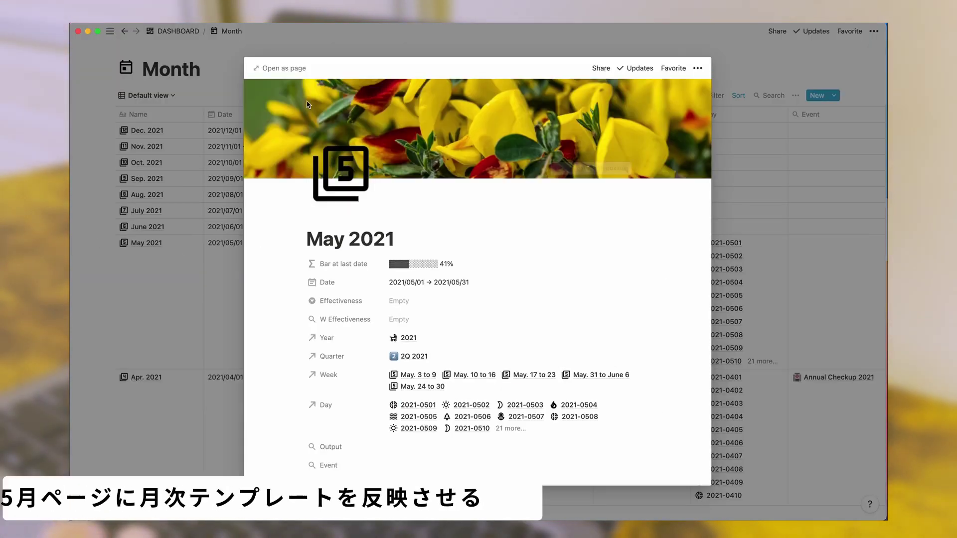
Open May 2021 as a full page and apply the Monthly Agenda template to it
{"action": "left_click", "coordinate": [279, 68]}
{"action": "scroll", "coordinate": [316, 349], "scroll_direction": "down", "scroll_amount": 3}
{"action": "left_click", "coordinate": [316, 391]}
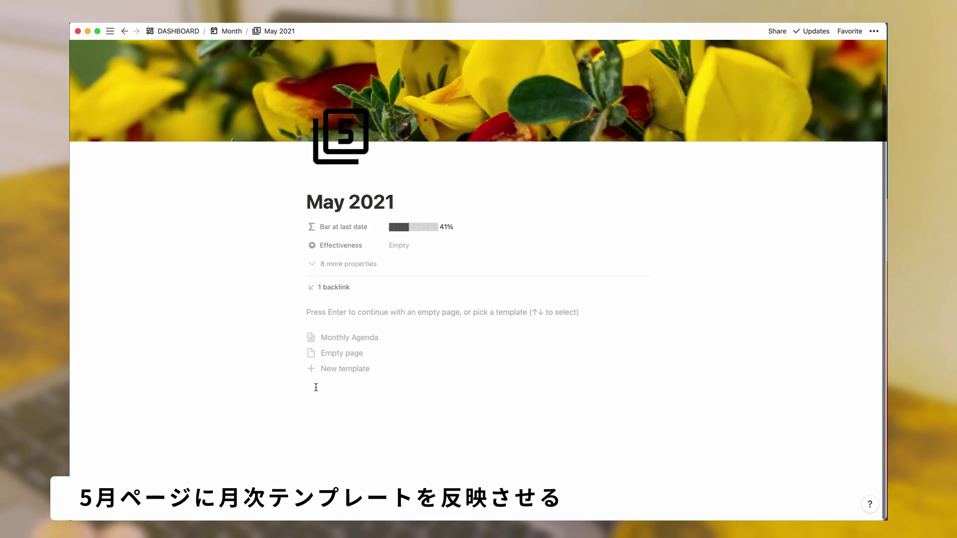
{"action": "left_click", "coordinate": [349, 344]}
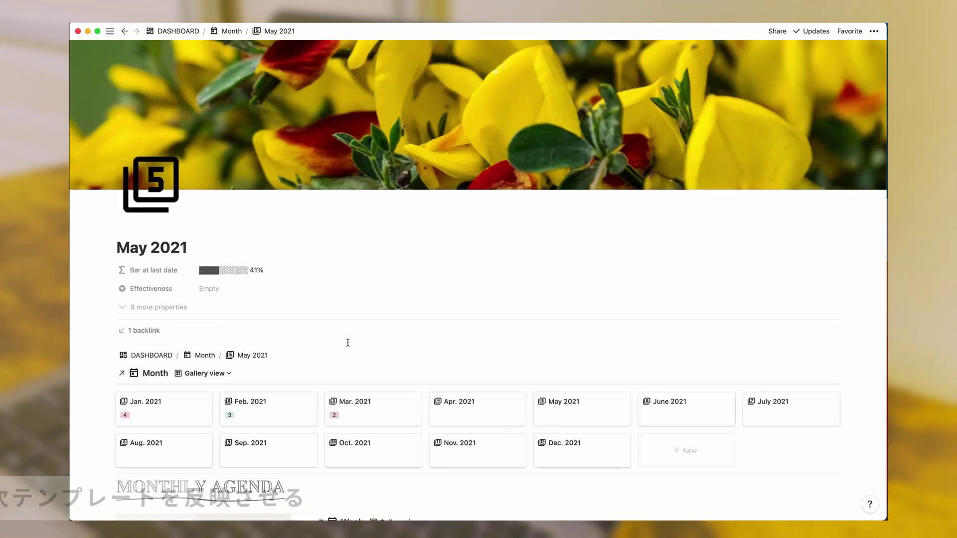
Set the card preview of the Week gallery under Monthly Agenda to None
{"action": "scroll", "coordinate": [348, 343], "scroll_direction": "down", "scroll_amount": 5}
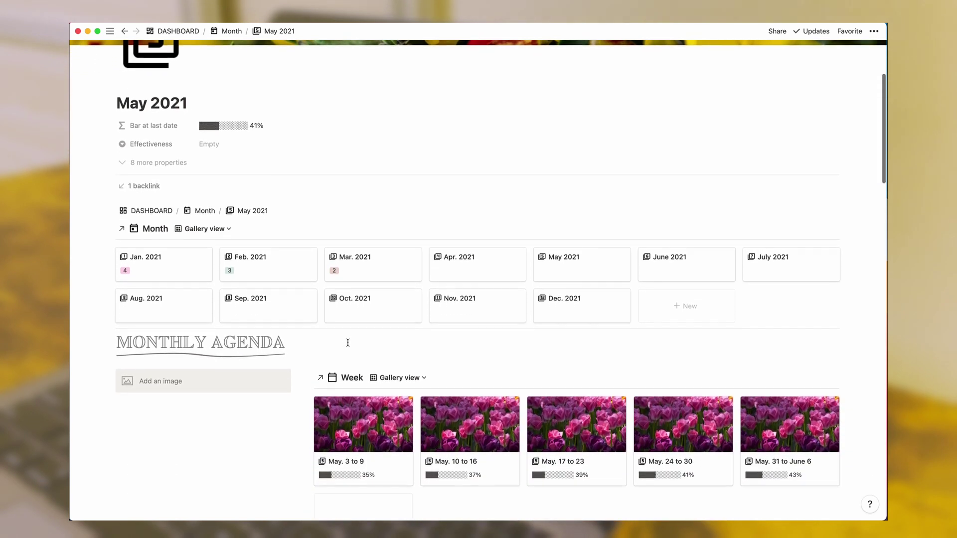
{"action": "scroll", "coordinate": [348, 343], "scroll_direction": "down", "scroll_amount": 1}
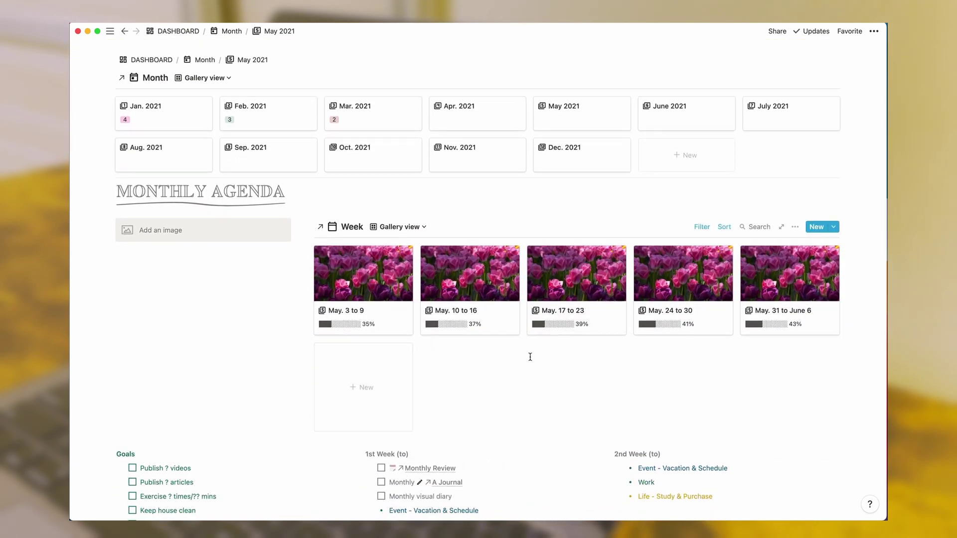
{"action": "scroll", "coordinate": [630, 368], "scroll_direction": "down", "scroll_amount": 3}
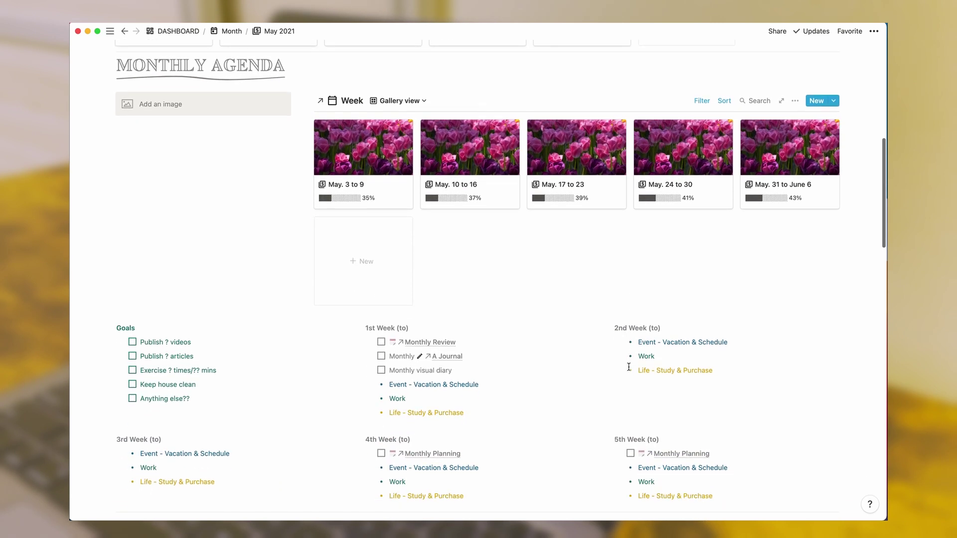
{"action": "scroll", "coordinate": [628, 367], "scroll_direction": "up", "scroll_amount": 3}
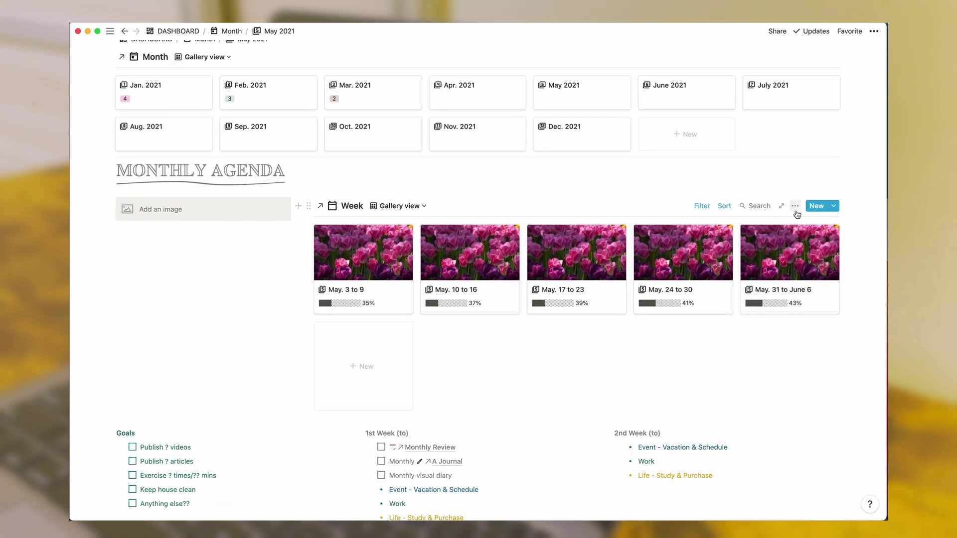
{"action": "left_click", "coordinate": [795, 208]}
{"action": "left_click", "coordinate": [798, 294]}
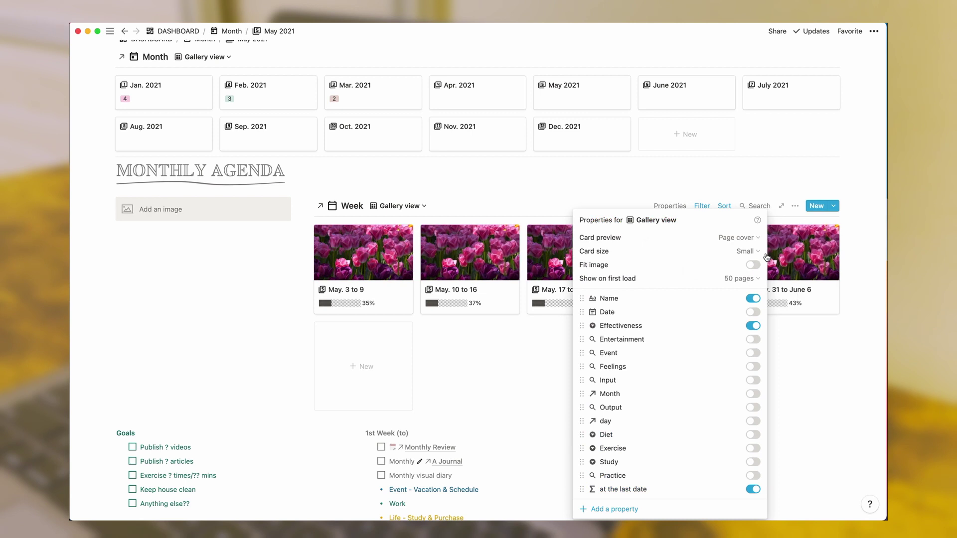
{"action": "left_click", "coordinate": [723, 255]}
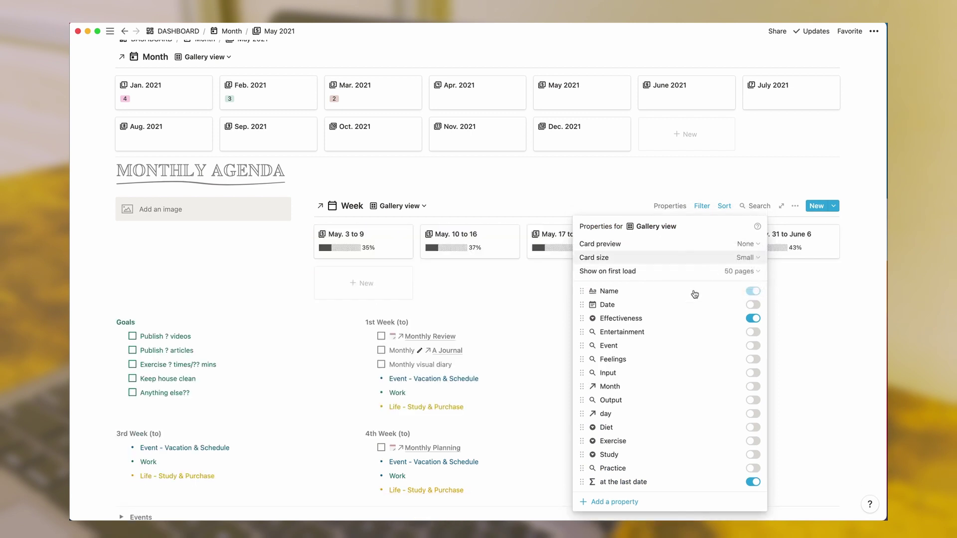
{"action": "key", "text": "Escape"}
Look through the May 2021 page's agenda, input and output results, monthly review and reflection sections
{"action": "scroll", "coordinate": [597, 293], "scroll_direction": "up", "scroll_amount": 2}
{"action": "scroll", "coordinate": [597, 294], "scroll_direction": "up", "scroll_amount": 3}
{"action": "scroll", "coordinate": [595, 289], "scroll_direction": "down", "scroll_amount": 10}
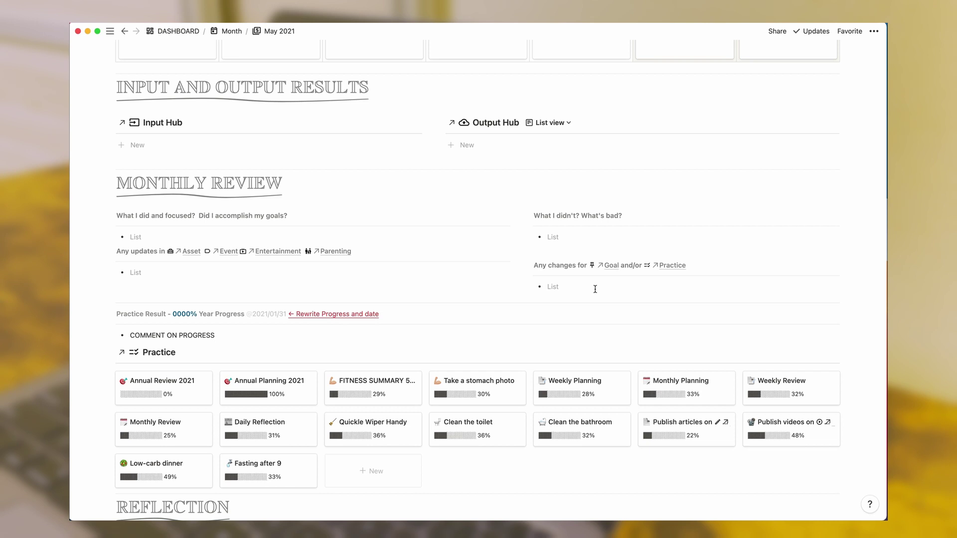
{"action": "scroll", "coordinate": [595, 289], "scroll_direction": "down", "scroll_amount": 5}
{"action": "scroll", "coordinate": [596, 289], "scroll_direction": "up", "scroll_amount": 15}
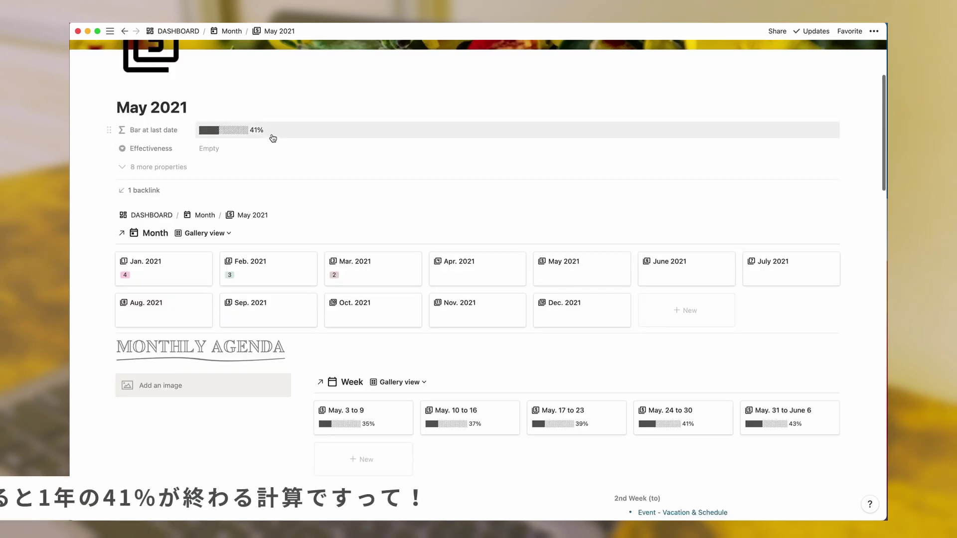
Set the Practice Result line to 41% year progress dated 2021/05/31 and remove the note about rewriting the progress and date
{"action": "scroll", "coordinate": [383, 284], "scroll_direction": "down", "scroll_amount": 6}
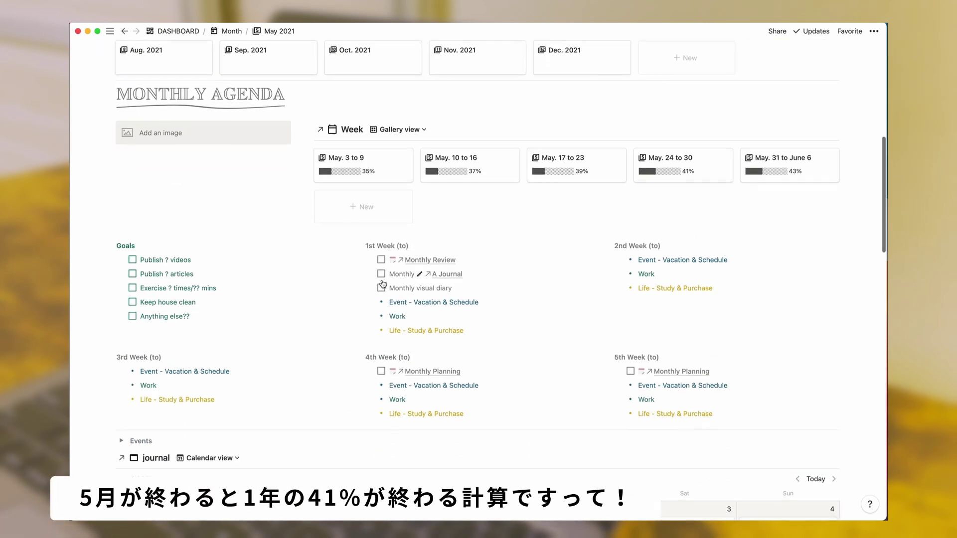
{"action": "scroll", "coordinate": [418, 284], "scroll_direction": "up", "scroll_amount": 3}
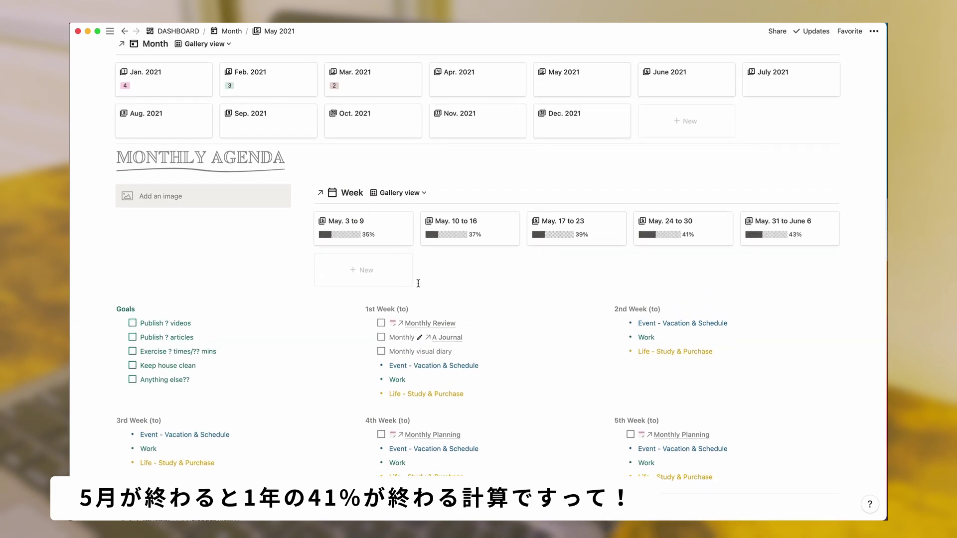
{"action": "scroll", "coordinate": [418, 283], "scroll_direction": "down", "scroll_amount": 15}
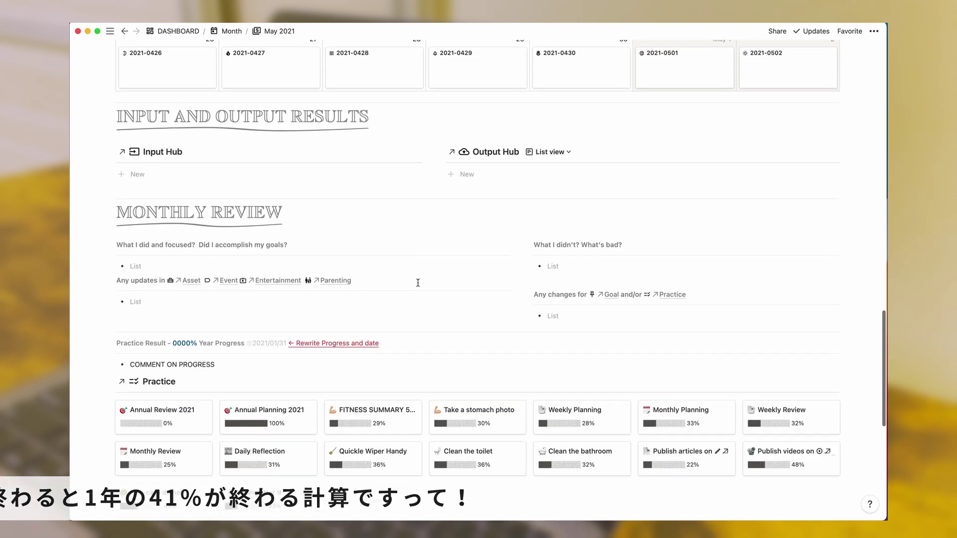
{"action": "scroll", "coordinate": [418, 282], "scroll_direction": "down", "scroll_amount": 4}
{"action": "scroll", "coordinate": [418, 283], "scroll_direction": "up", "scroll_amount": 2}
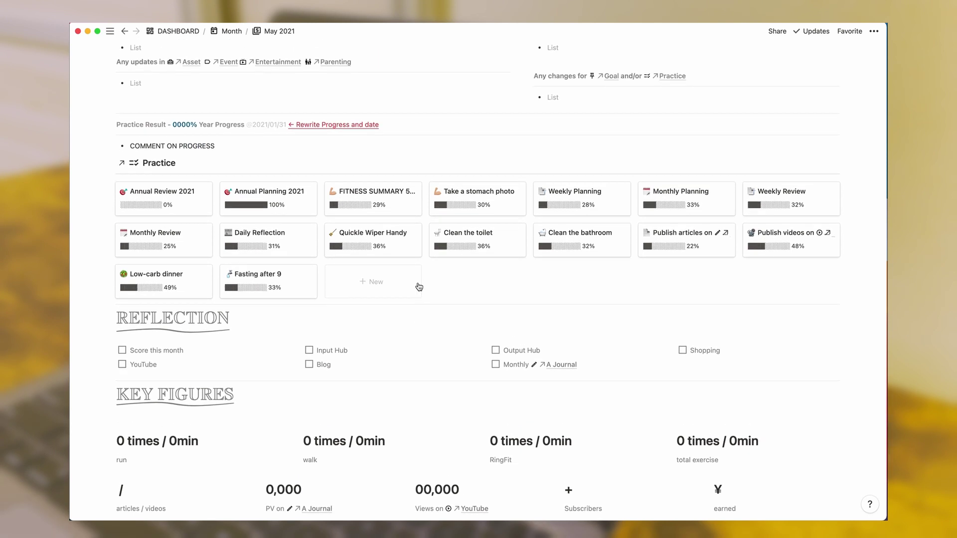
{"action": "scroll", "coordinate": [419, 287], "scroll_direction": "down", "scroll_amount": 1}
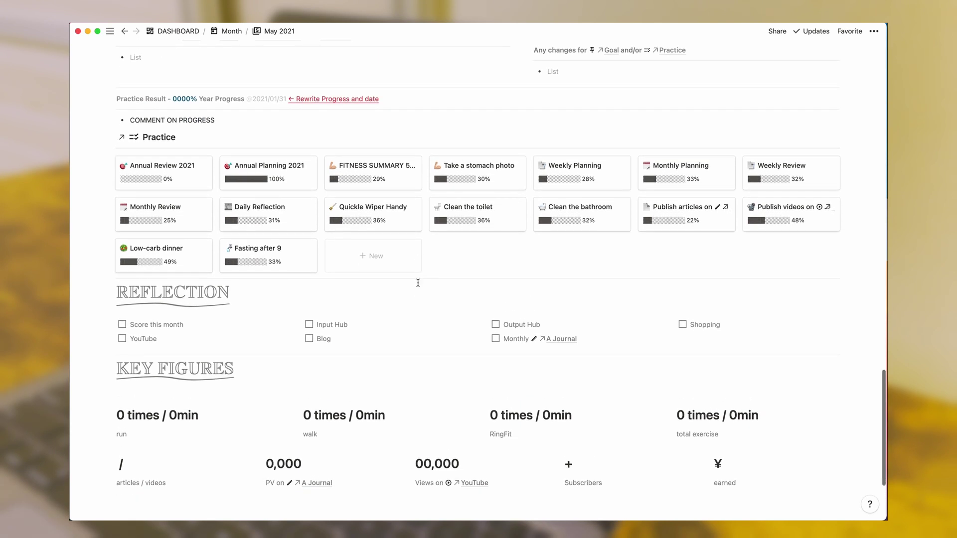
{"action": "scroll", "coordinate": [419, 286], "scroll_direction": "up", "scroll_amount": 3}
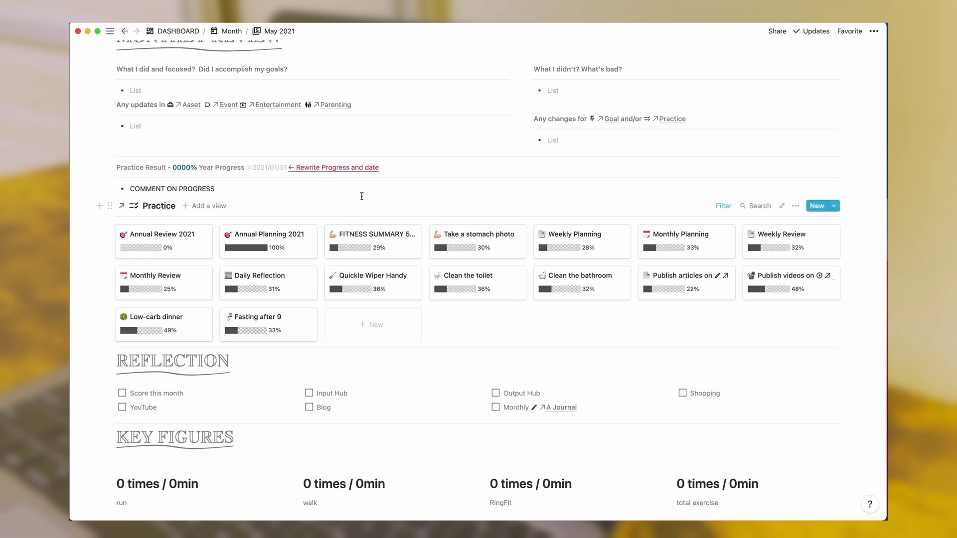
{"action": "left_click", "coordinate": [268, 168]}
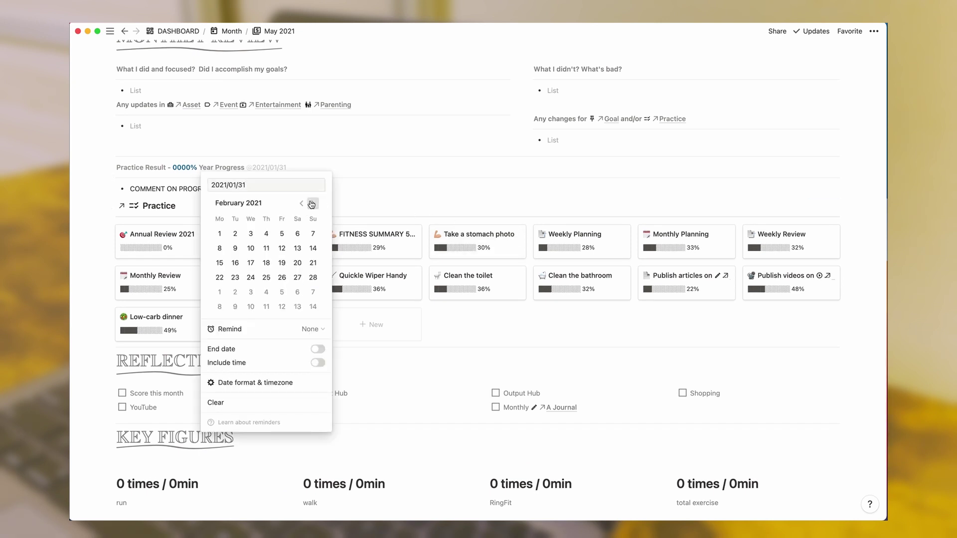
{"action": "left_click", "coordinate": [311, 204]}
{"action": "left_click", "coordinate": [312, 204]}
{"action": "left_click", "coordinate": [312, 204]}
{"action": "left_click", "coordinate": [219, 306]}
{"action": "left_click", "coordinate": [348, 200]}
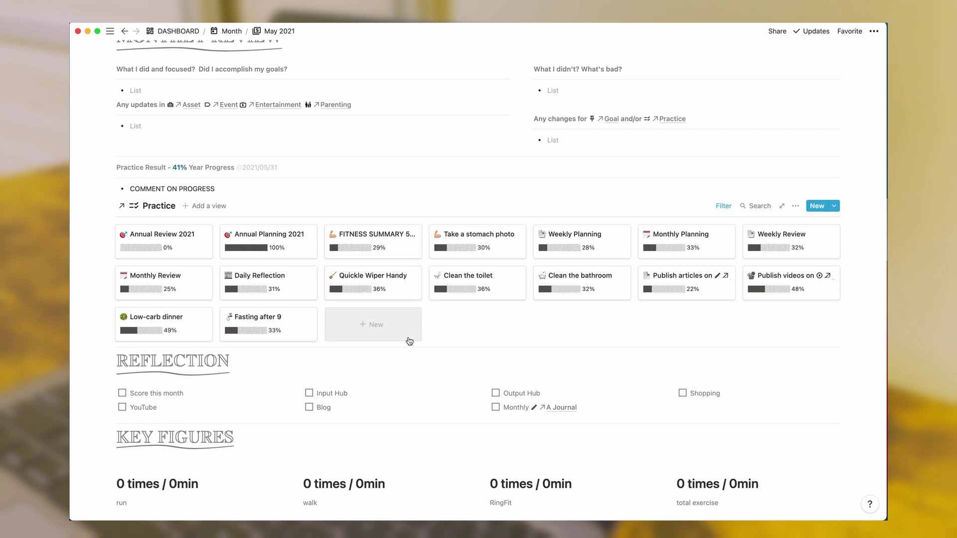
Add the May 2021 calendar image under Monthly Agenda in place of the empty image block
{"action": "scroll", "coordinate": [251, 327], "scroll_direction": "up", "scroll_amount": 15}
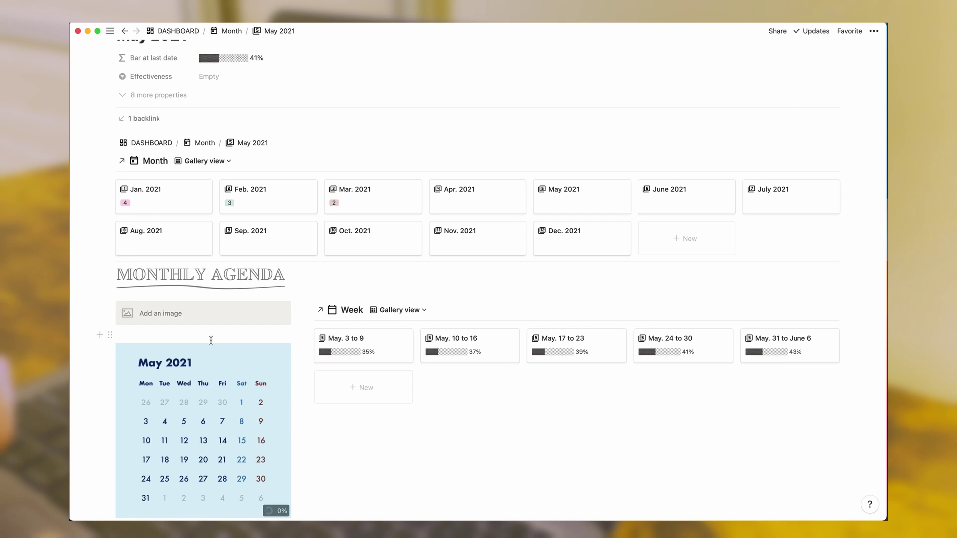
{"action": "scroll", "coordinate": [229, 334], "scroll_direction": "down", "scroll_amount": 3}
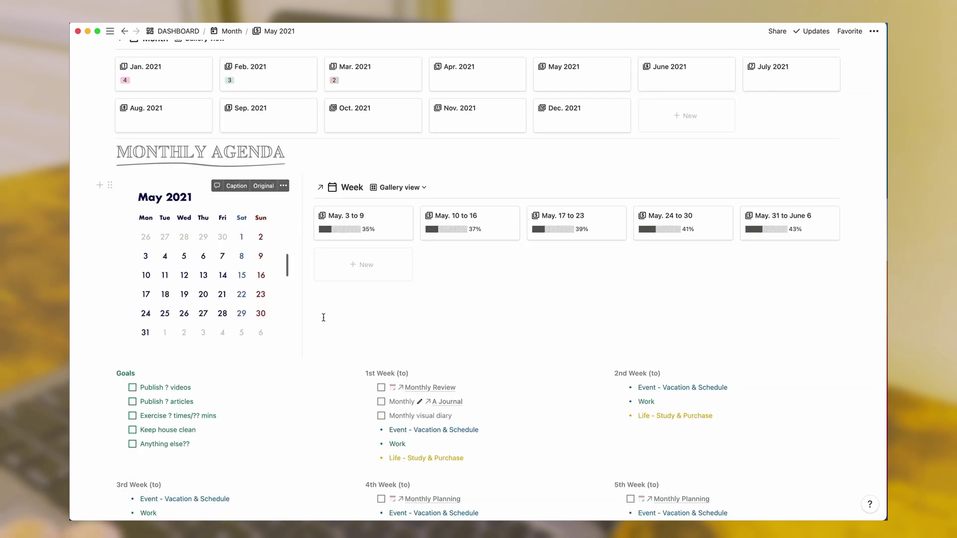
{"action": "scroll", "coordinate": [251, 328], "scroll_direction": "up", "scroll_amount": 2}
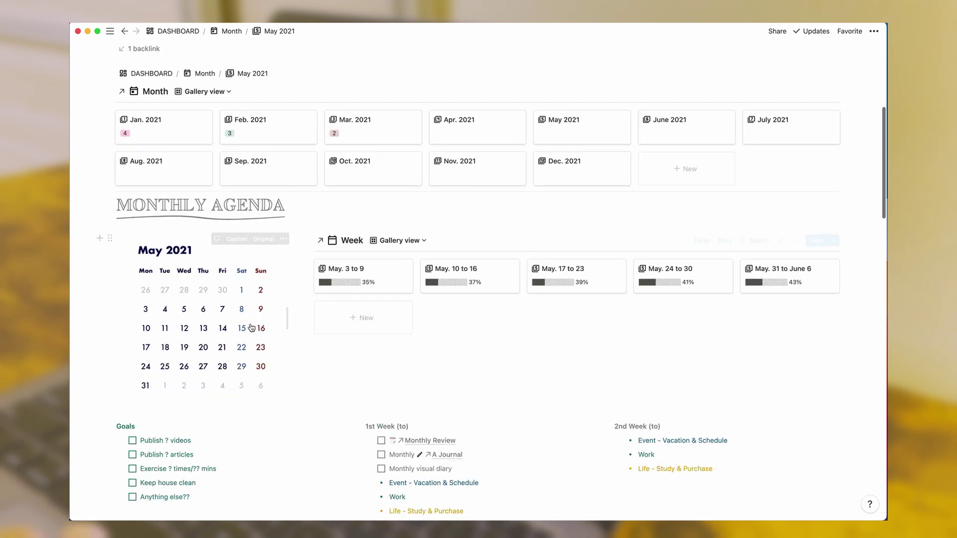
Fill in the May goals and plans, dating the weeks 3 to 9, 10 to 16, 17 to 23, 24 to 30 and 31 to June 6
{"action": "scroll", "coordinate": [376, 378], "scroll_direction": "down", "scroll_amount": 3}
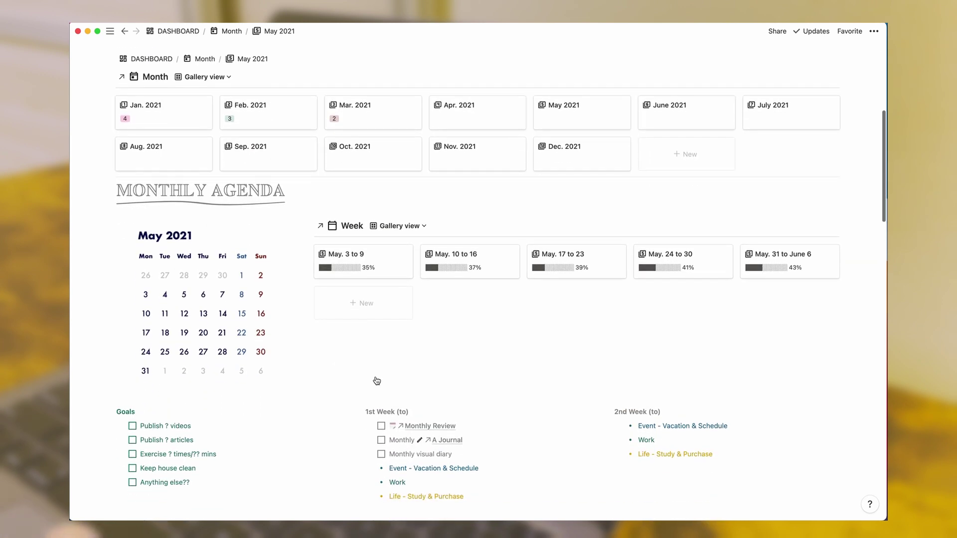
{"action": "scroll", "coordinate": [376, 378], "scroll_direction": "down", "scroll_amount": 3}
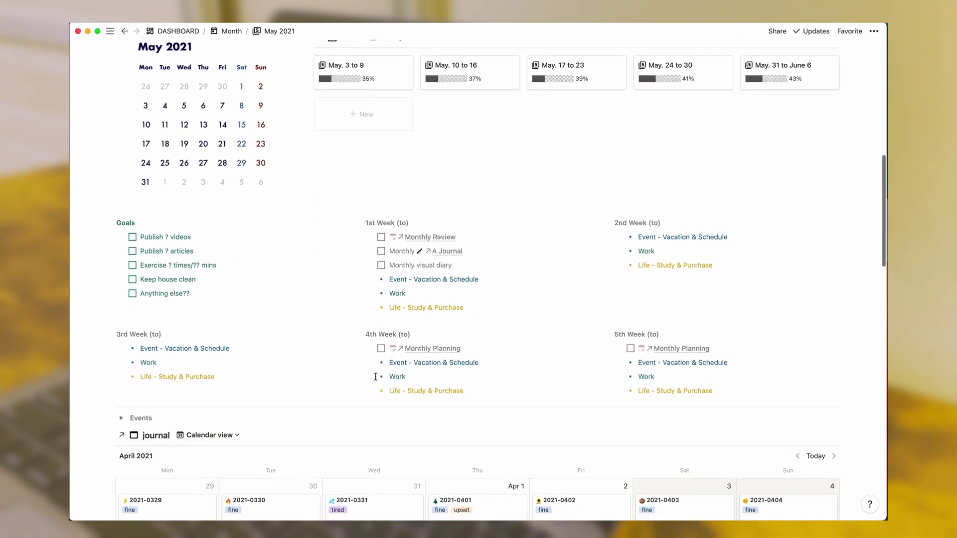
{"action": "scroll", "coordinate": [421, 307], "scroll_direction": "down", "scroll_amount": 1}
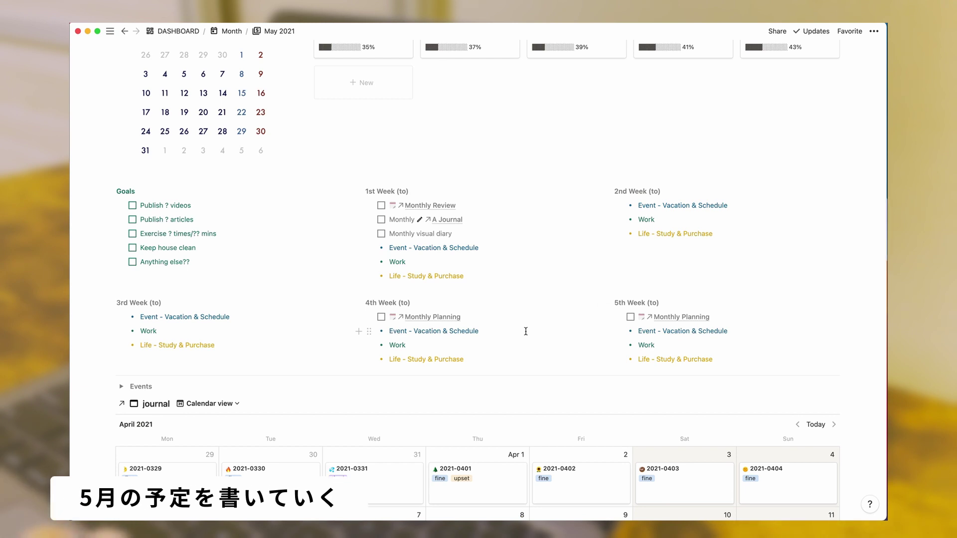
{"action": "scroll", "coordinate": [569, 150], "scroll_direction": "up", "scroll_amount": 3}
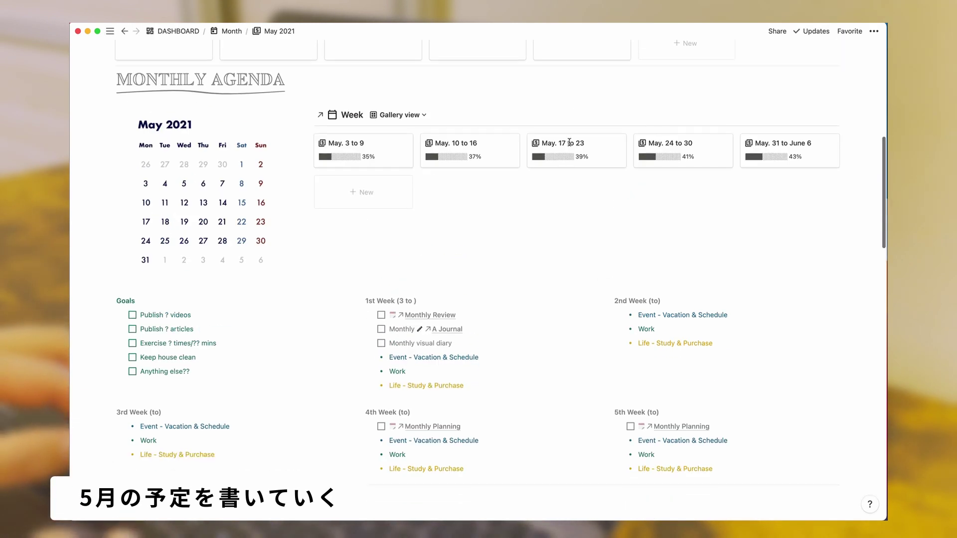
Review the whole May 2021 page, from its cover and agenda through the journal calendar and monthly review to the key figures
{"action": "scroll", "coordinate": [624, 249], "scroll_direction": "up", "scroll_amount": 10}
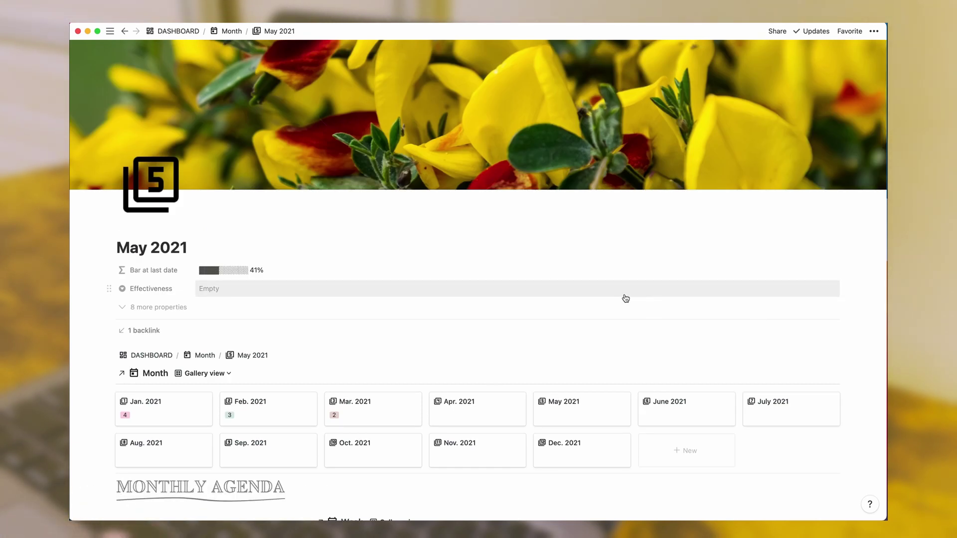
{"action": "scroll", "coordinate": [626, 298], "scroll_direction": "down", "scroll_amount": 15}
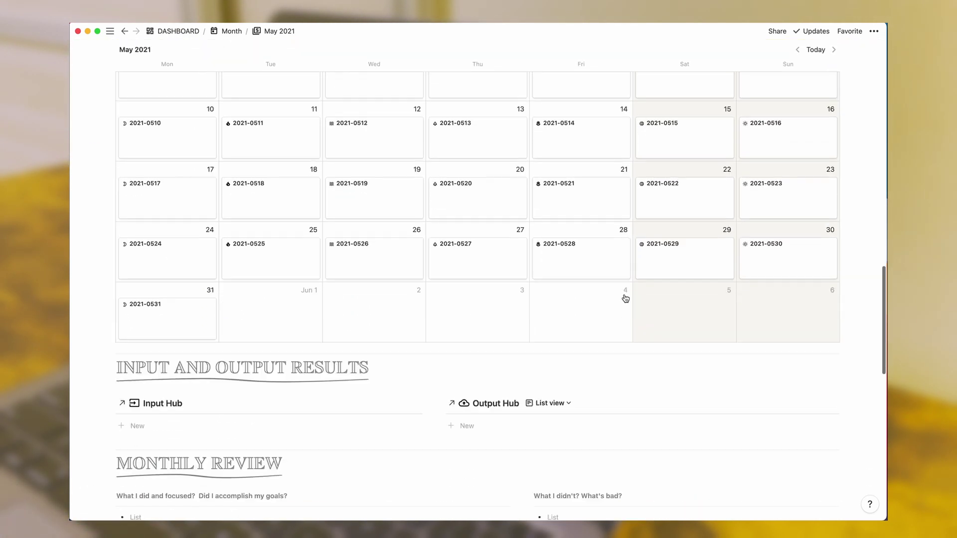
{"action": "scroll", "coordinate": [625, 295], "scroll_direction": "down", "scroll_amount": 5}
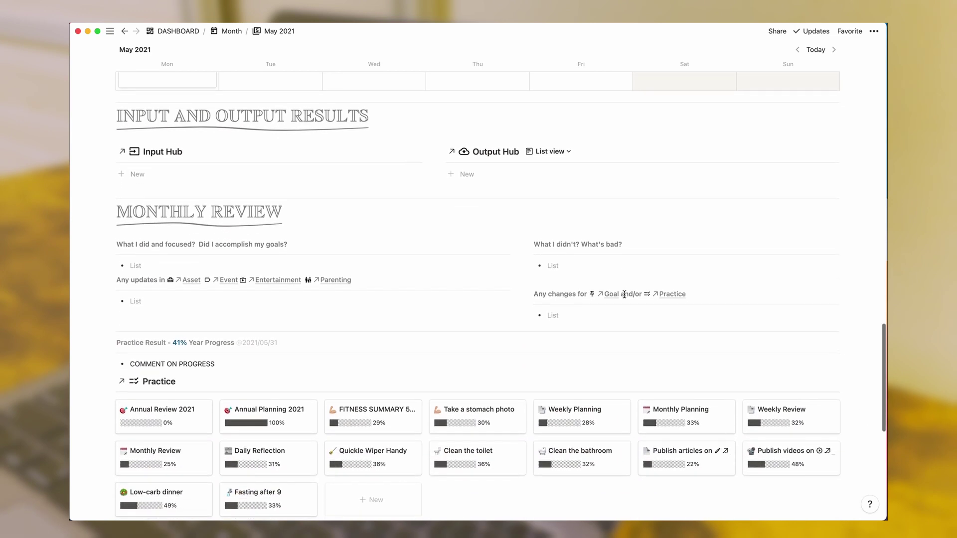
{"action": "scroll", "coordinate": [624, 295], "scroll_direction": "down", "scroll_amount": 8}
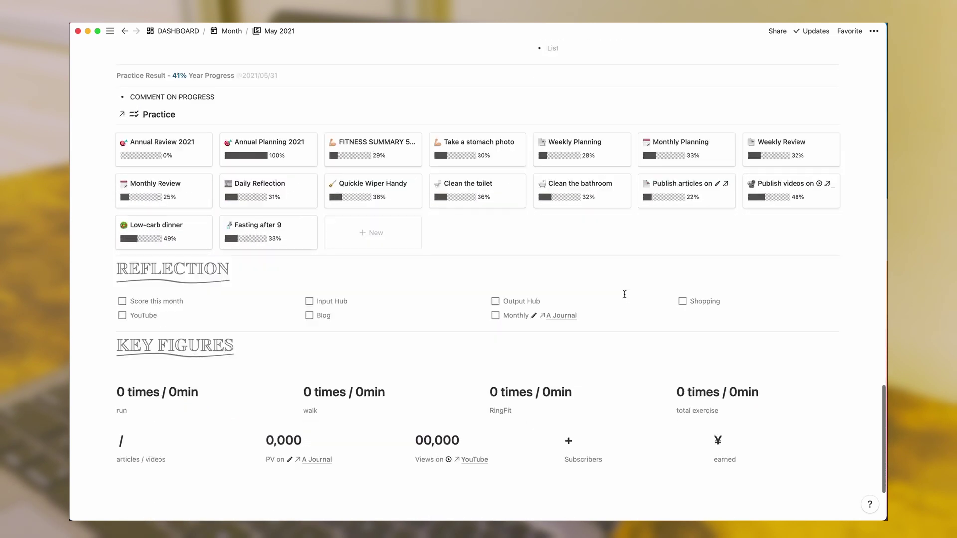
{"action": "scroll", "coordinate": [624, 294], "scroll_direction": "up", "scroll_amount": 20}
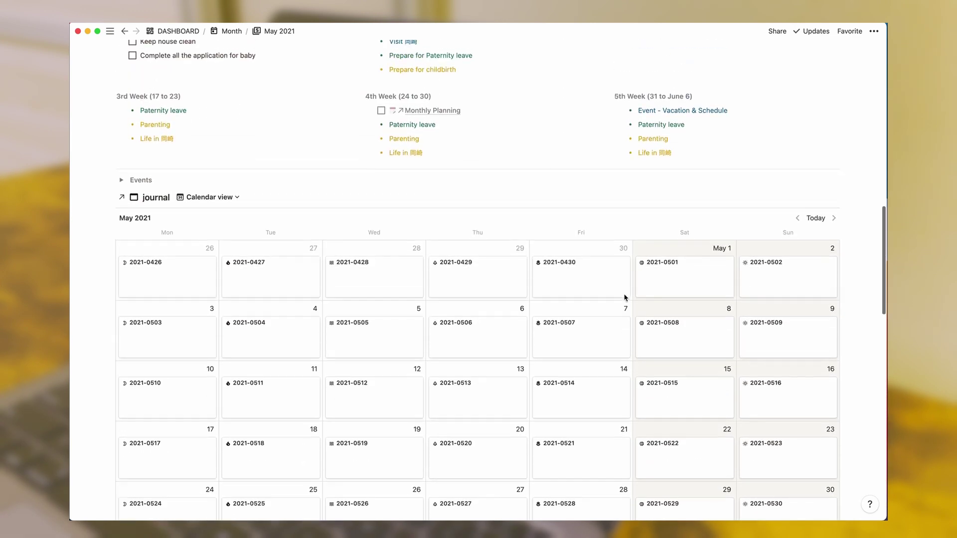
{"action": "scroll", "coordinate": [624, 295], "scroll_direction": "up", "scroll_amount": 12}
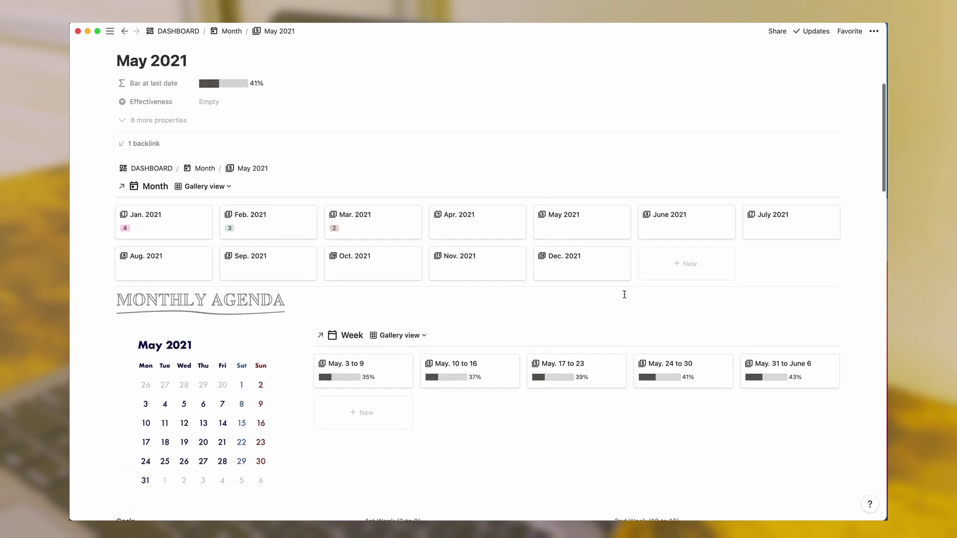
{"action": "scroll", "coordinate": [624, 295], "scroll_direction": "up", "scroll_amount": 1}
{"action": "scroll", "coordinate": [624, 294], "scroll_direction": "down", "scroll_amount": 2}
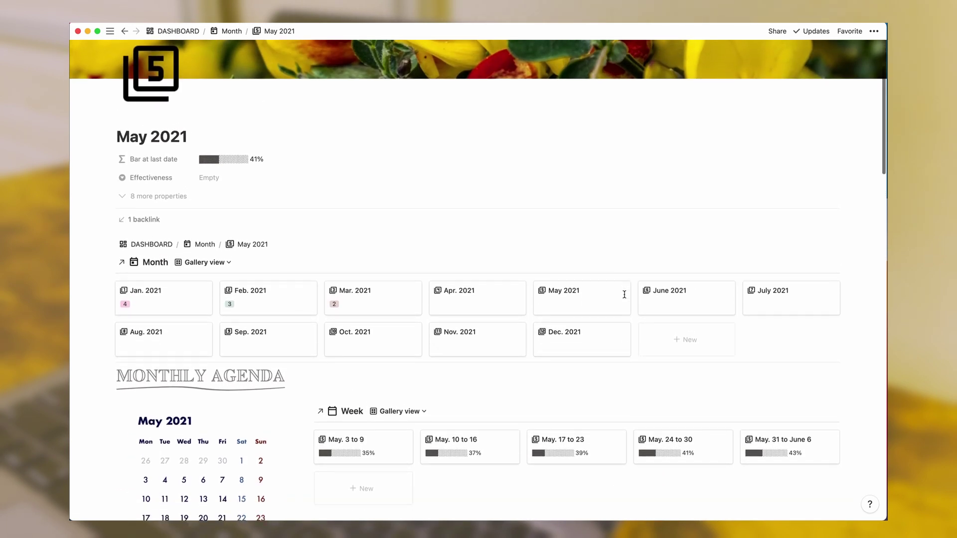
{"action": "scroll", "coordinate": [626, 298], "scroll_direction": "up", "scroll_amount": 1}
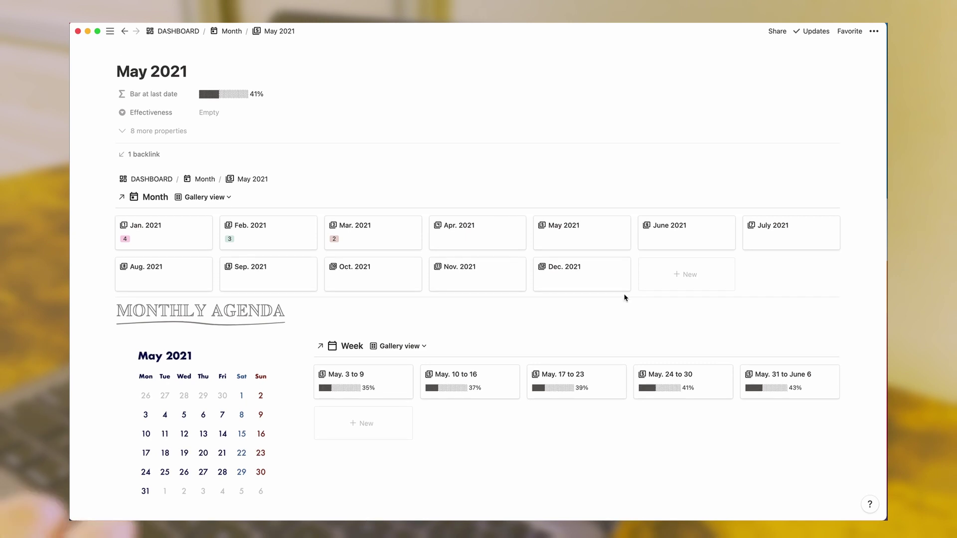
{"action": "scroll", "coordinate": [626, 298], "scroll_direction": "down", "scroll_amount": 1}
{"action": "scroll", "coordinate": [626, 299], "scroll_direction": "up", "scroll_amount": 1}
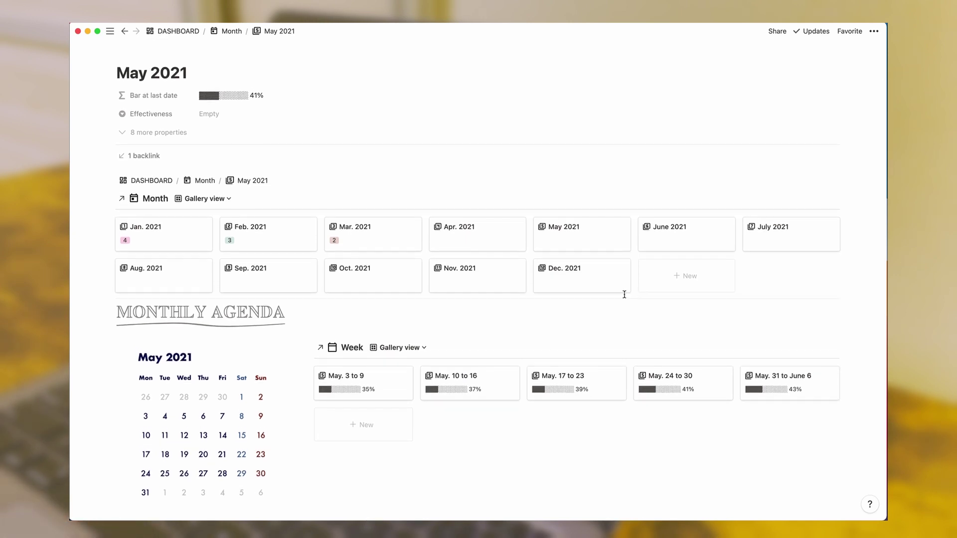